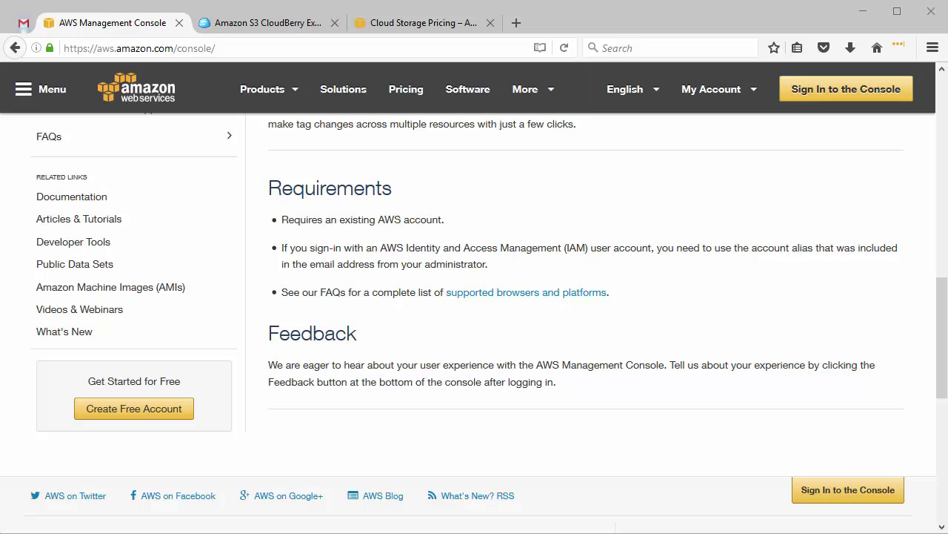
Step: Review the CloudBerry Explorer download page and the AWS Free Usage Tier details on the Amazon S3 pricing page
click(265, 27)
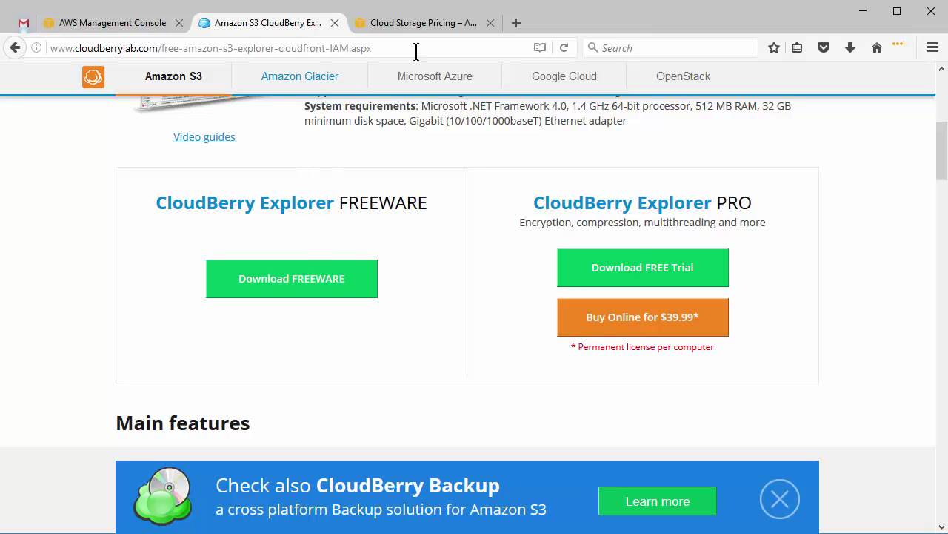
click(412, 24)
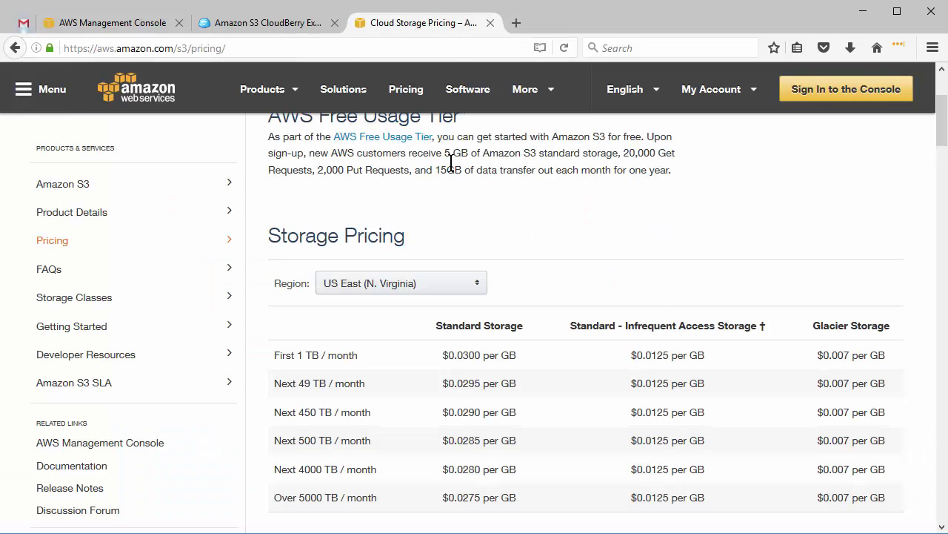
drag(443, 155, 544, 154)
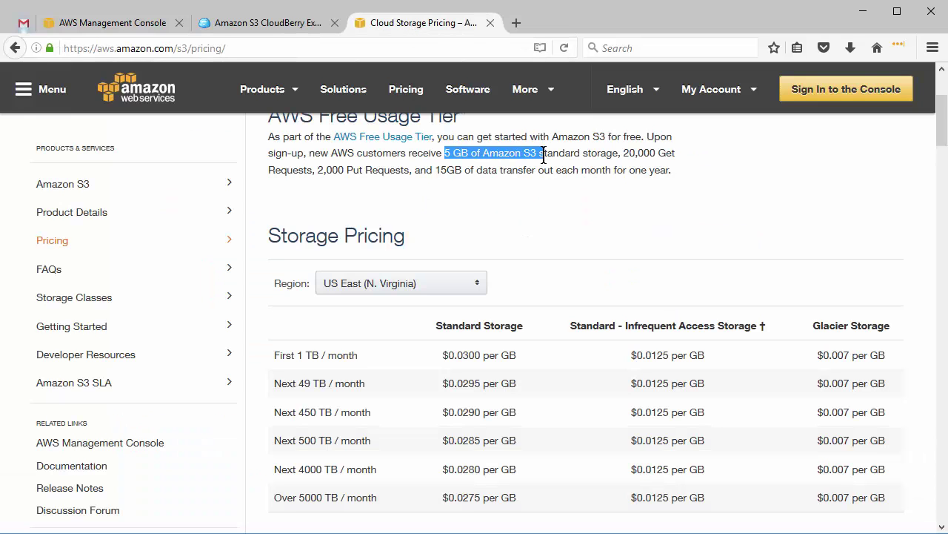
click(552, 199)
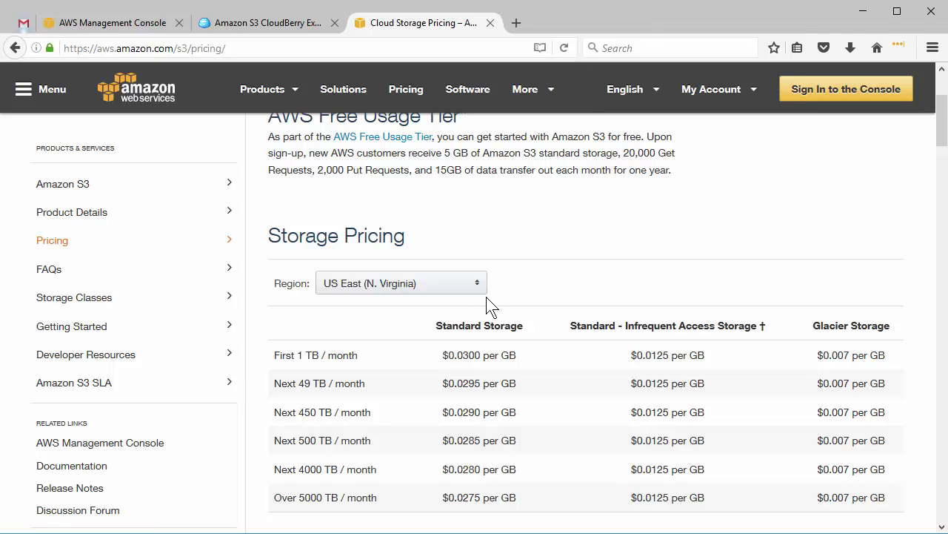
click(120, 25)
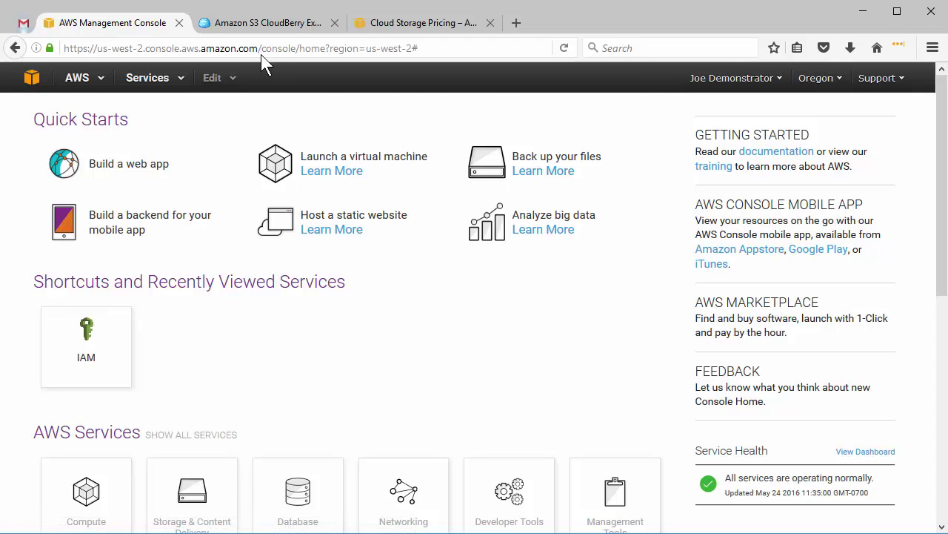
click(245, 33)
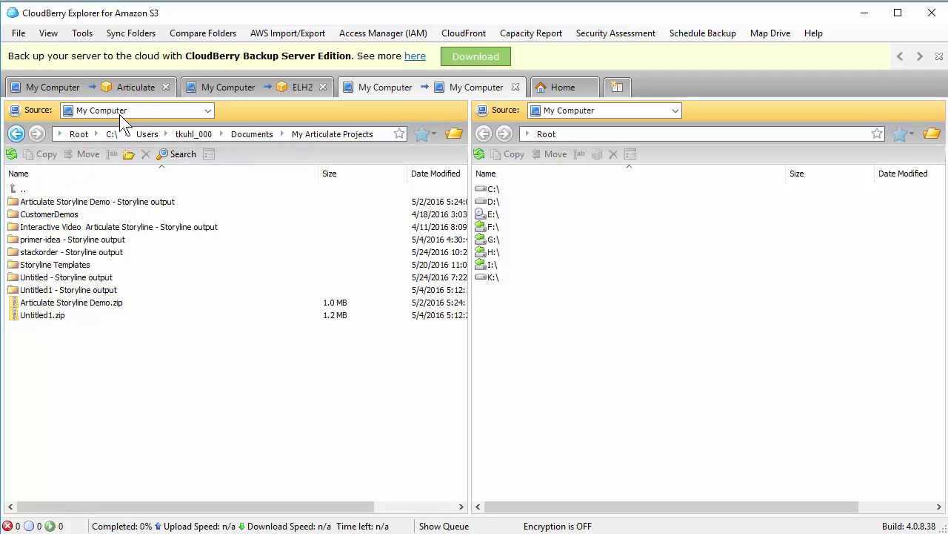
Step: Start a new Amazon S3 account in CloudBerry Explorer with the display name My Portfolio, using access and secret keys
click(19, 34)
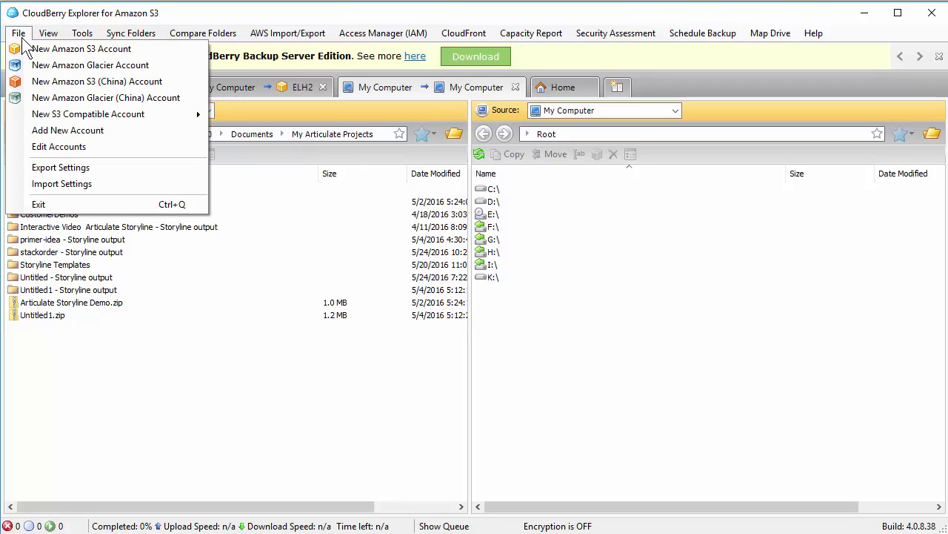
click(78, 49)
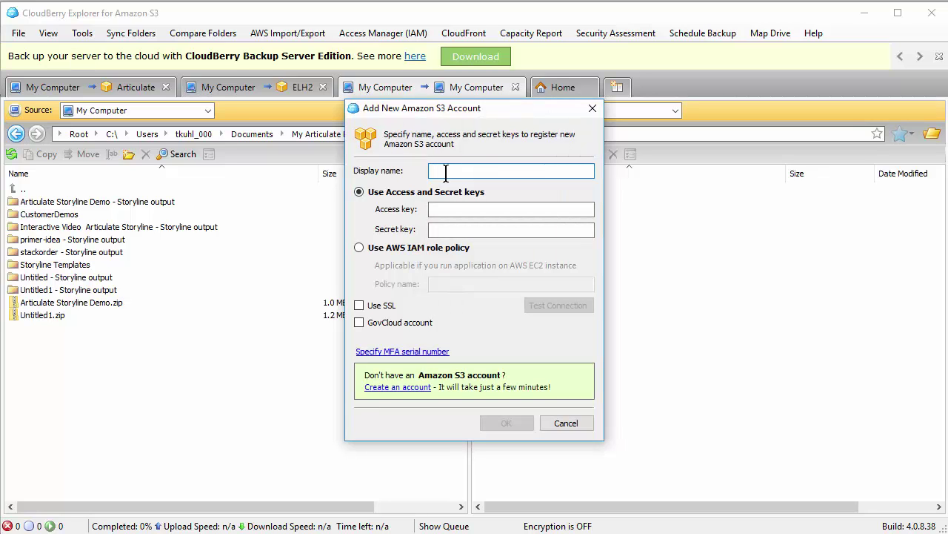
text(m)
key(BackSpace)
text(My Po)
text(rfolio)
key(BackSpace)
key(BackSpace)
key(BackSpace)
key(BackSpace)
key(BackSpace)
text(tfolio)
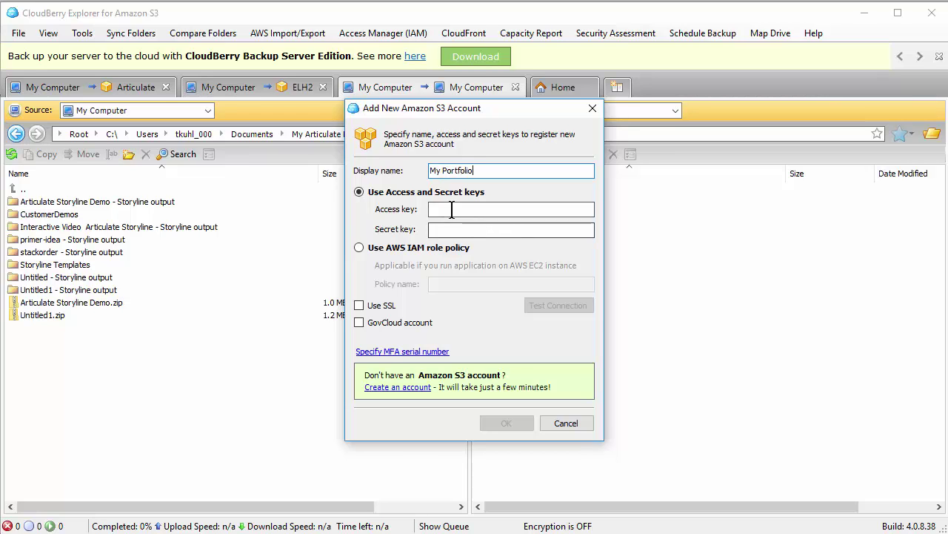
click(449, 209)
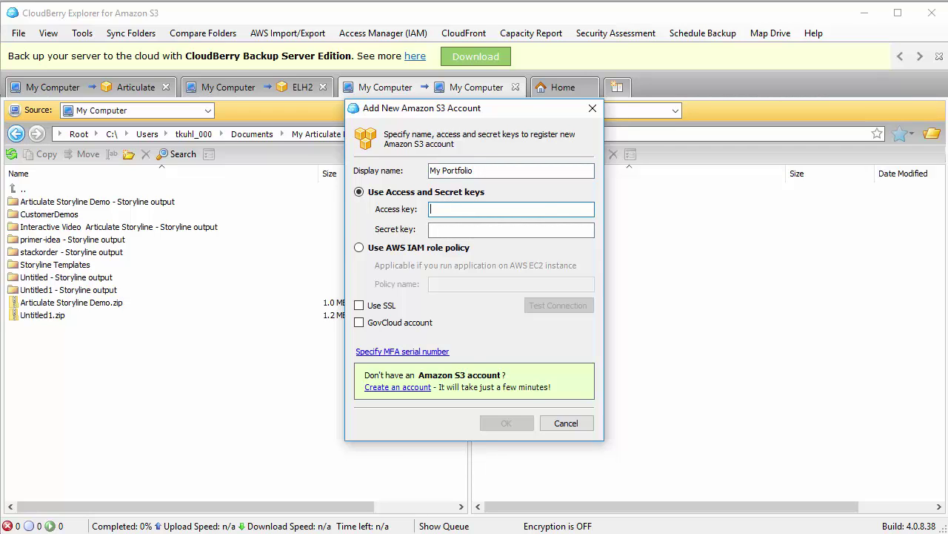
Step: Switch to the AWS console in the browser and create a new access key from the account's security credentials
key(alt+Tab)
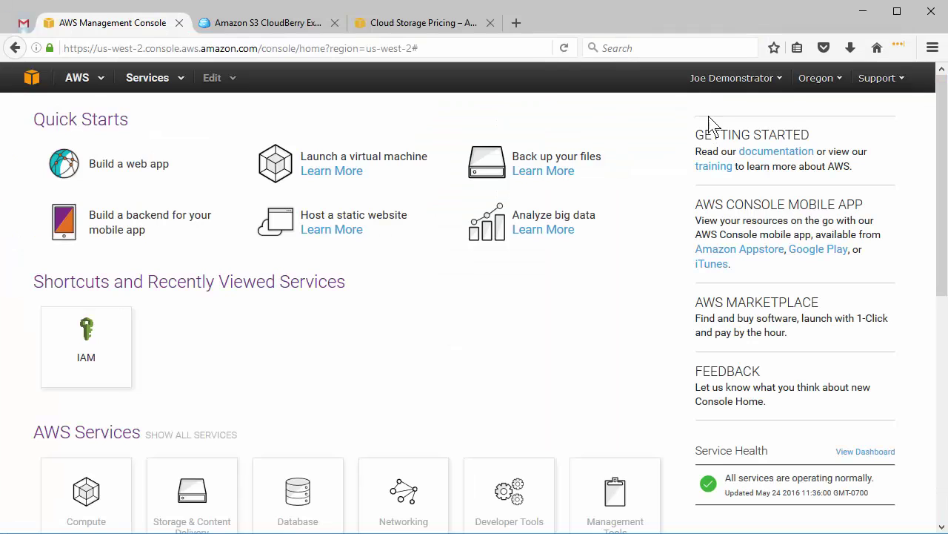
click(781, 87)
click(717, 167)
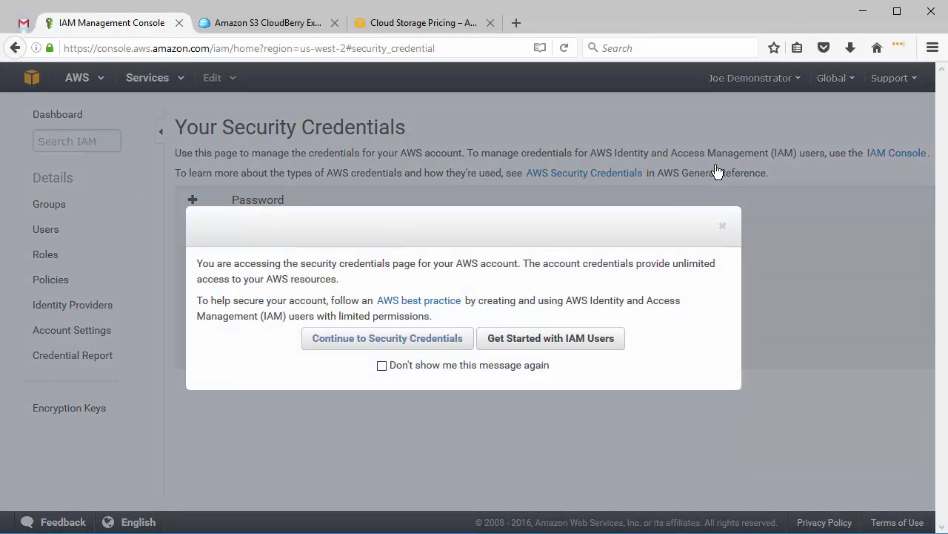
click(722, 226)
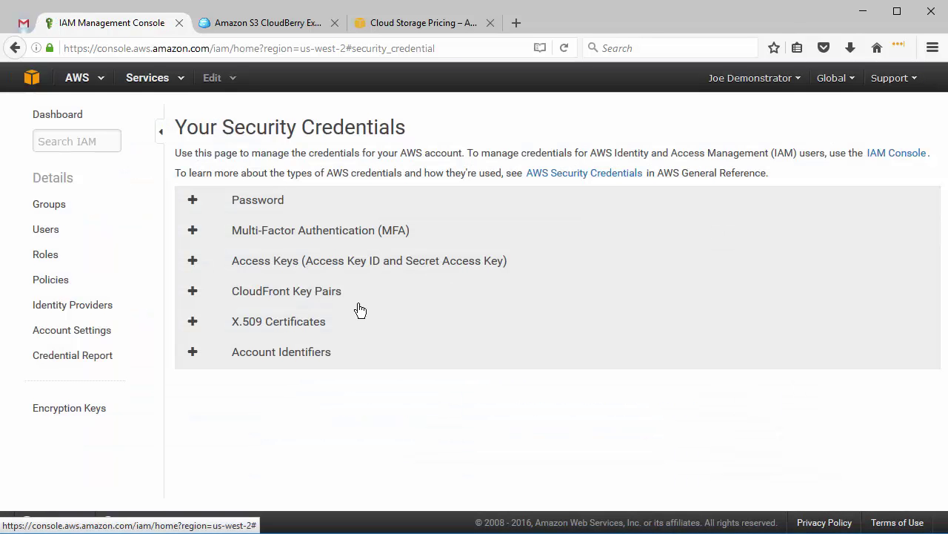
click(195, 267)
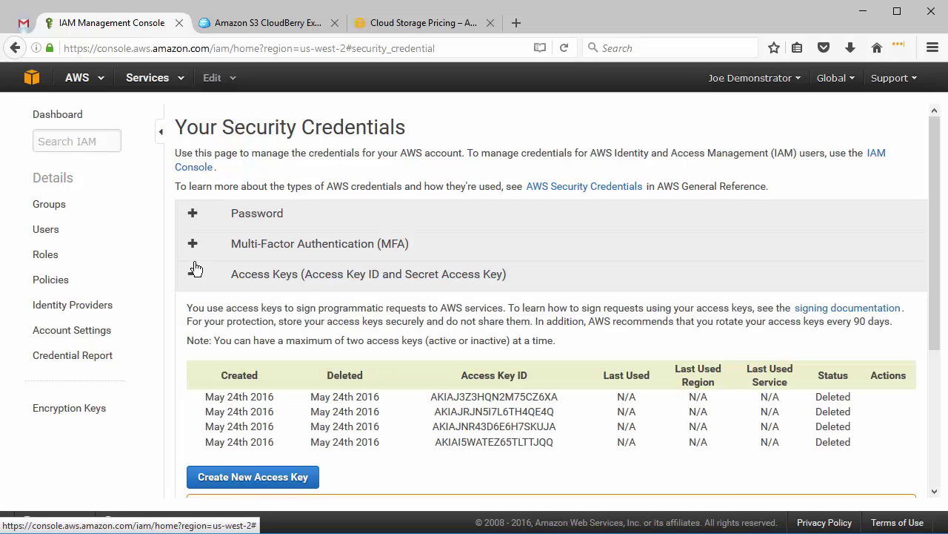
click(279, 481)
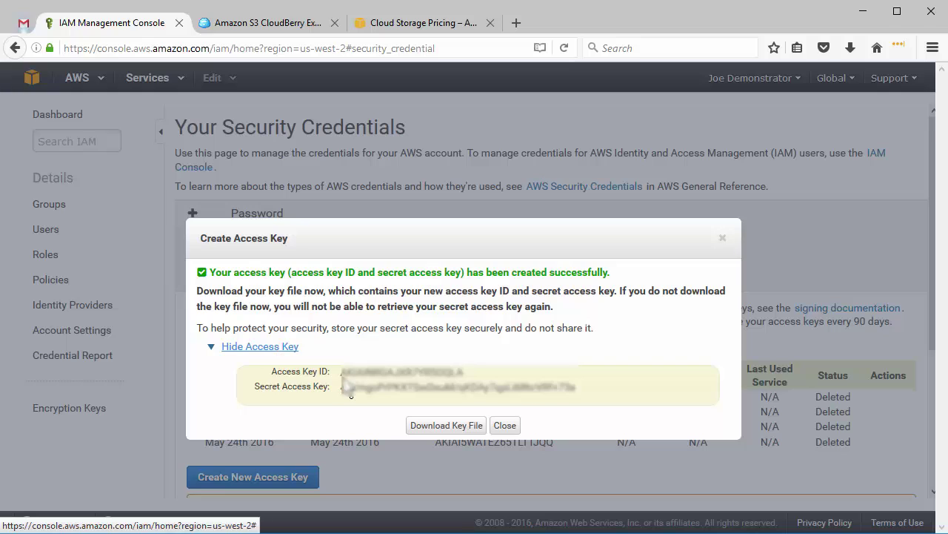
Step: Copy the new access key ID into the Access key field of the account setup in CloudBerry Explorer
drag(341, 370, 468, 377)
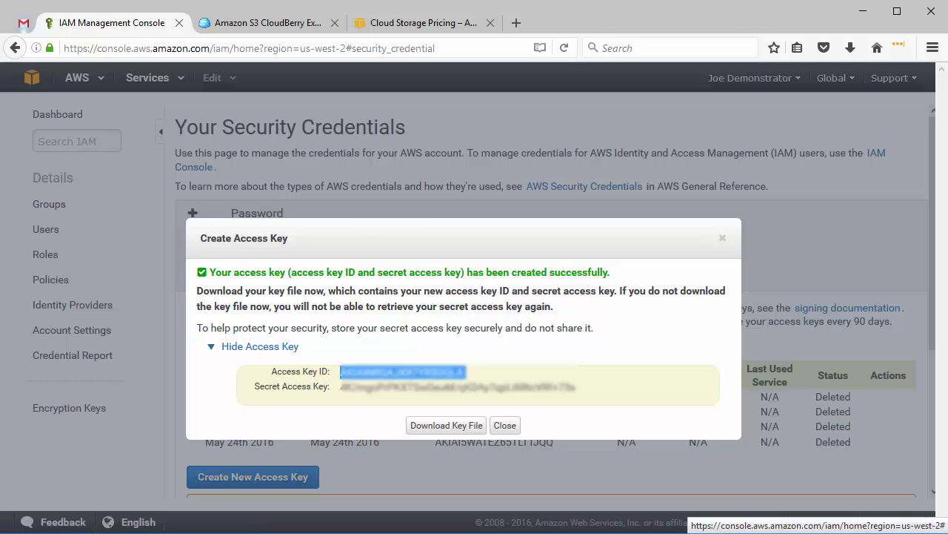
key(alt+Tab)
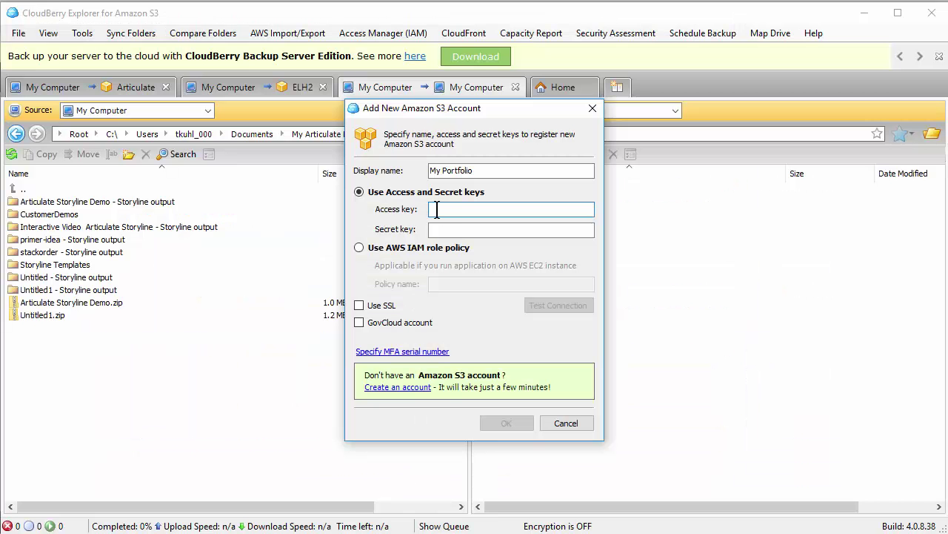
key(ctrl+v)
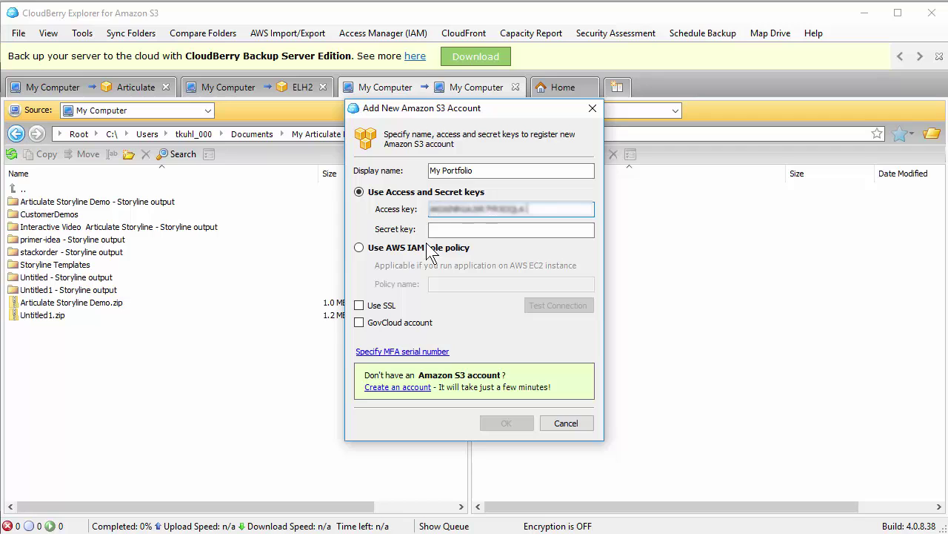
Step: Copy the secret access key from the AWS console into CloudBerry Explorer's Secret key field and save the account
key(alt+Tab)
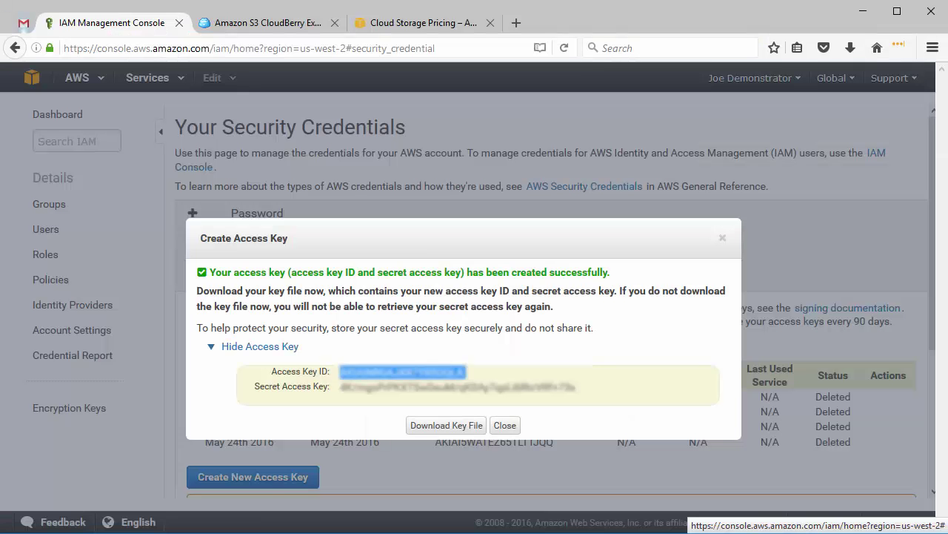
drag(342, 391, 584, 398)
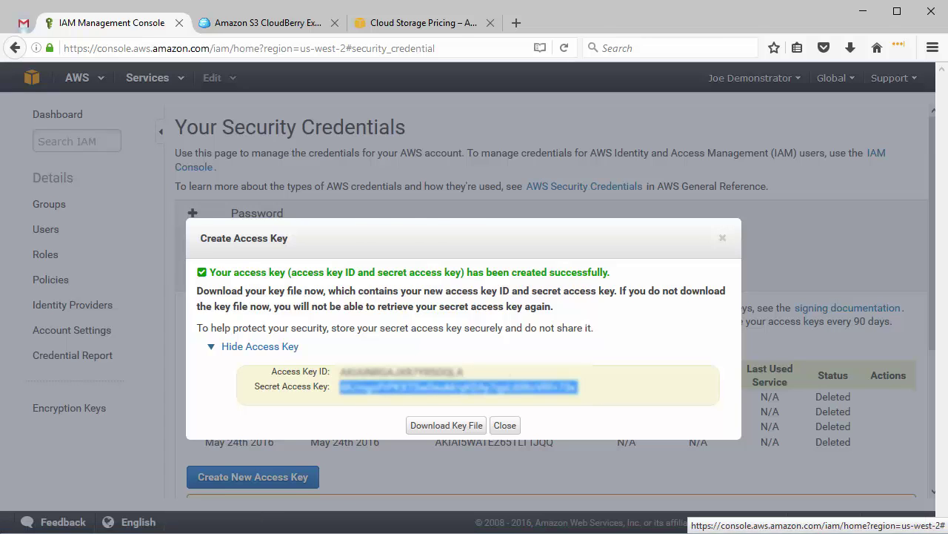
key(alt+Tab)
click(462, 230)
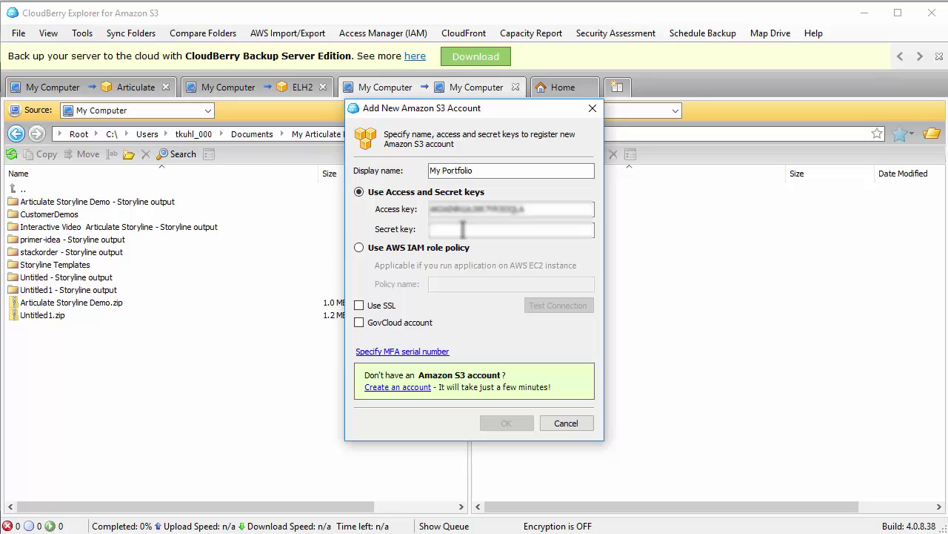
key(ctrl+v)
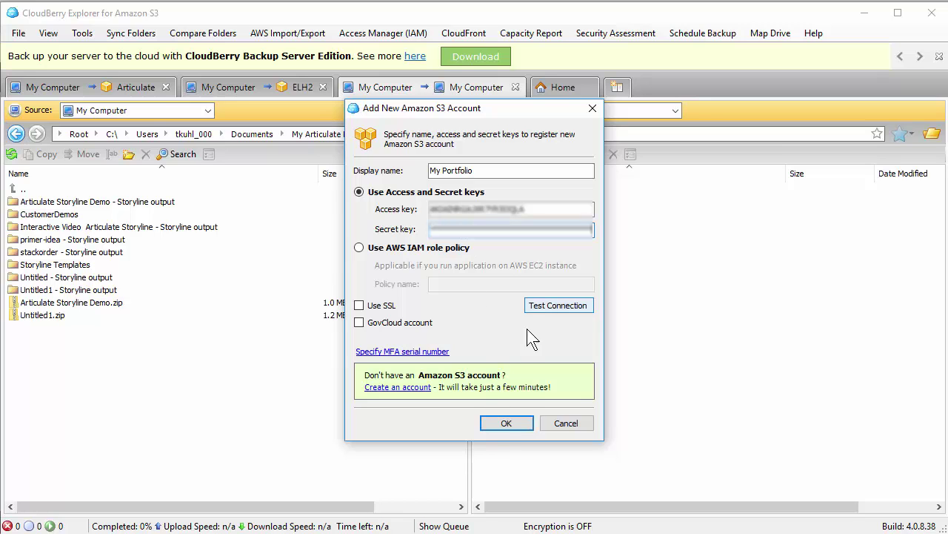
click(502, 424)
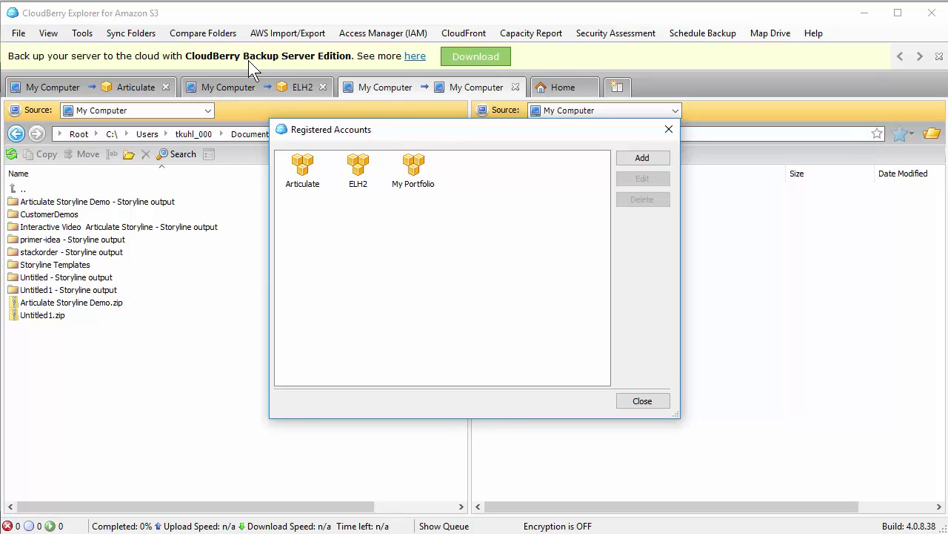
click(643, 401)
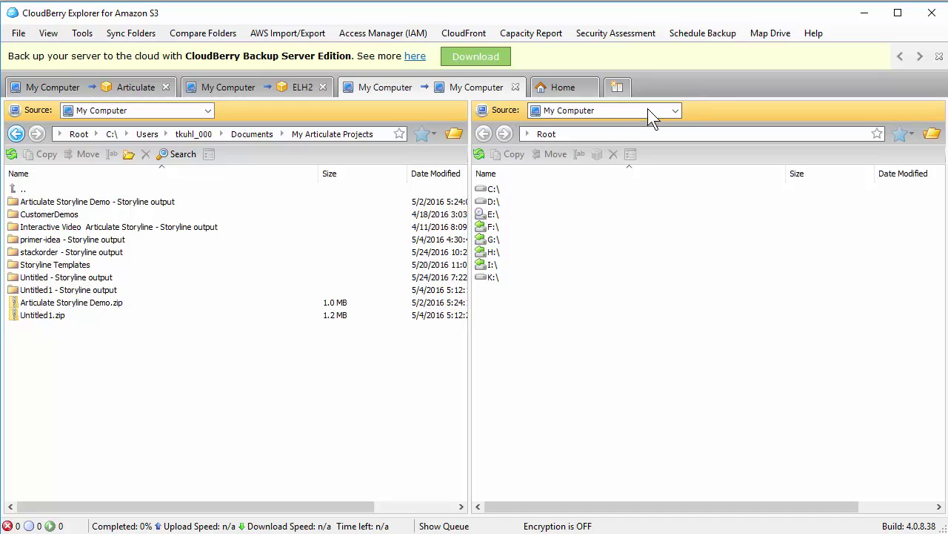
Step: Set the second file pane's source to My Portfolio and create a bucket named joedemo with location US Standard
click(675, 110)
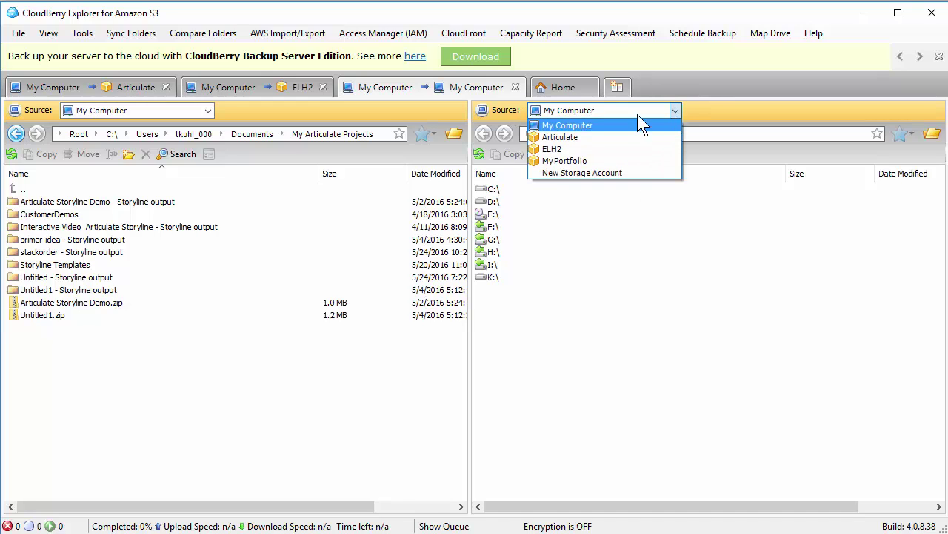
click(563, 161)
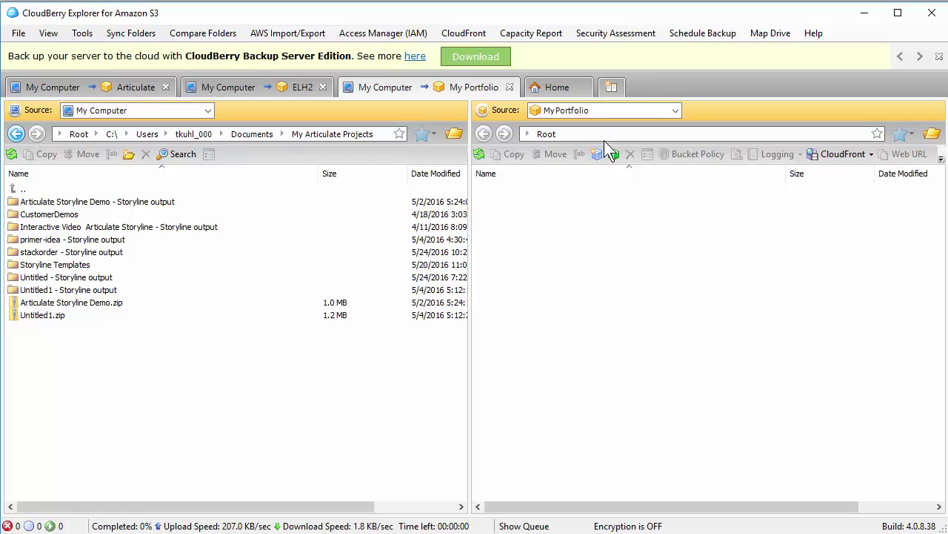
click(596, 155)
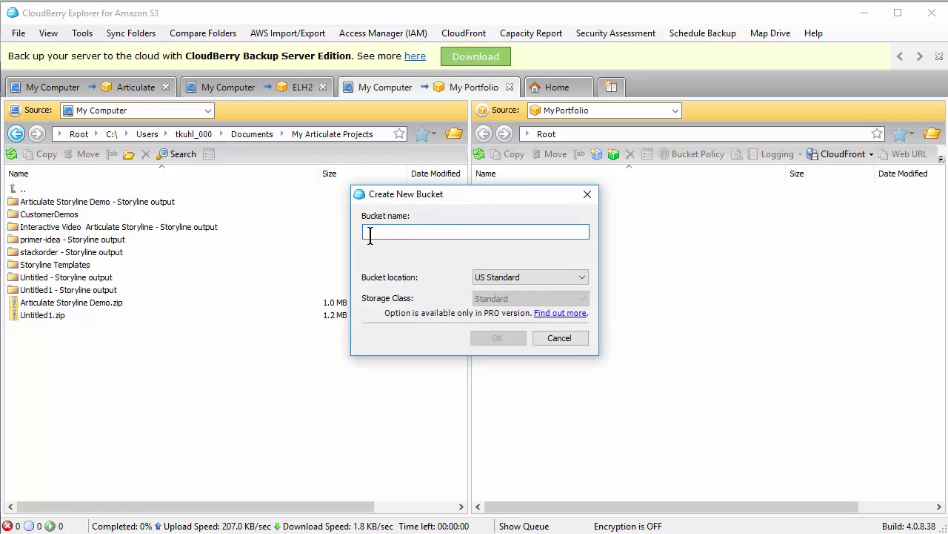
text(joedemo)
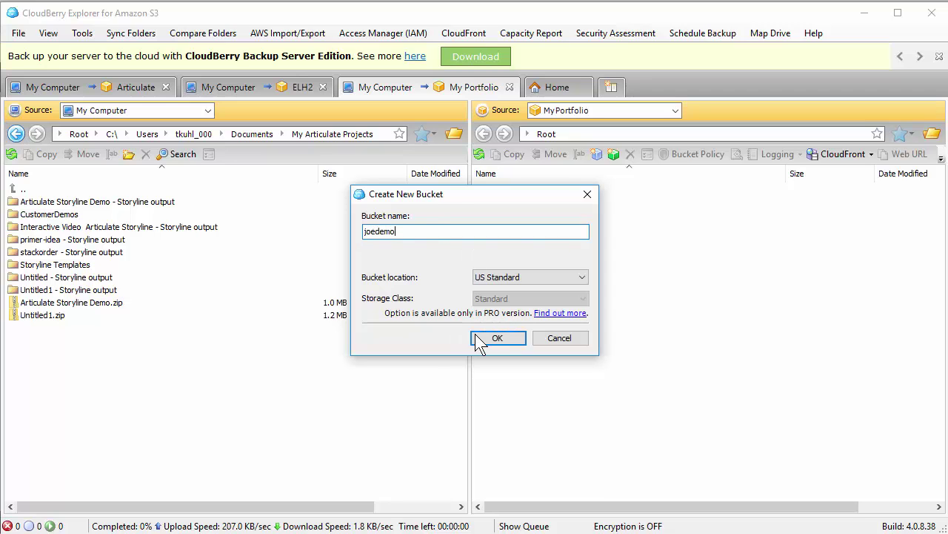
click(477, 337)
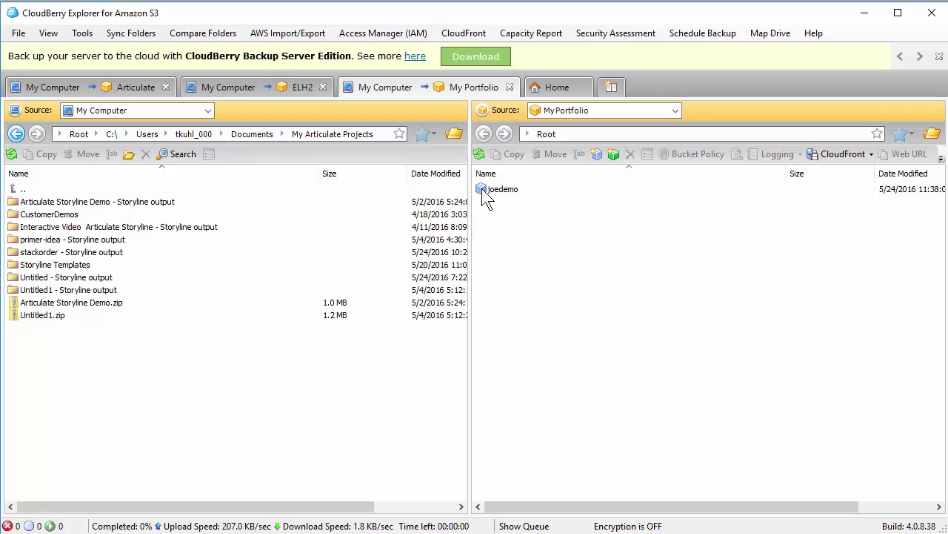
Step: Try the Public (everyone) preset in the joedemo bucket's ACL settings and cancel the change
click(483, 191)
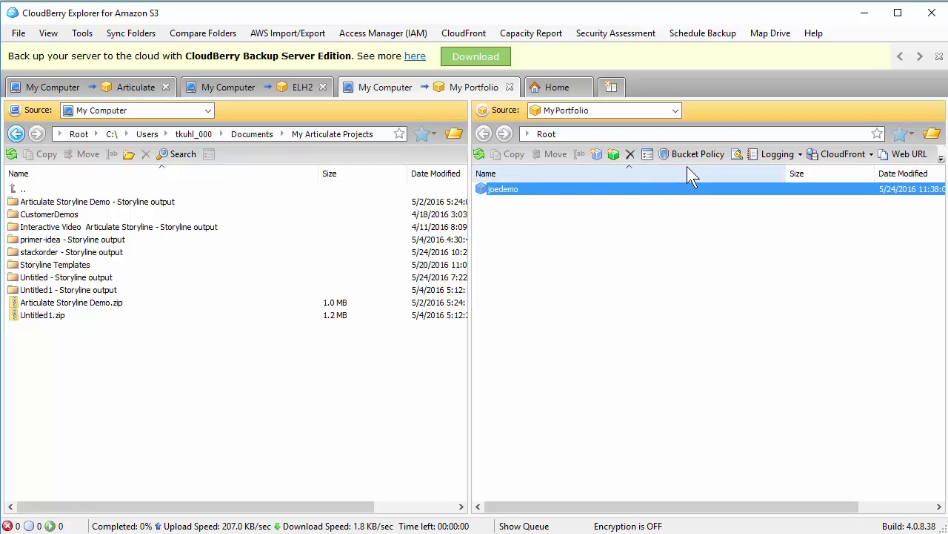
click(737, 155)
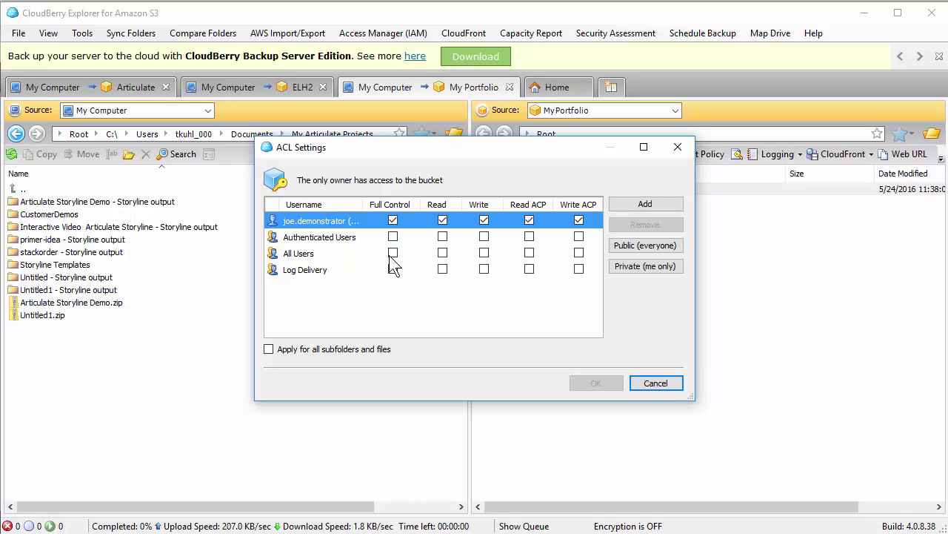
click(631, 249)
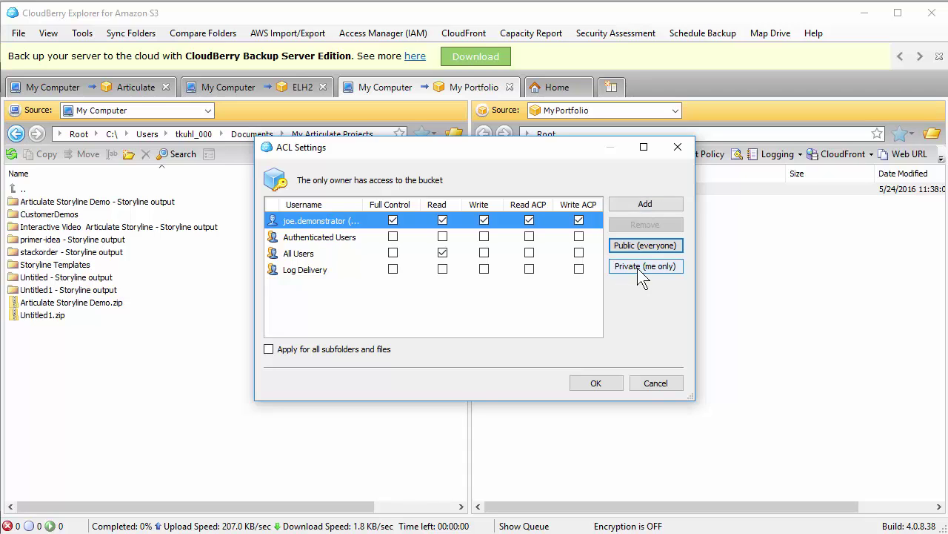
click(657, 384)
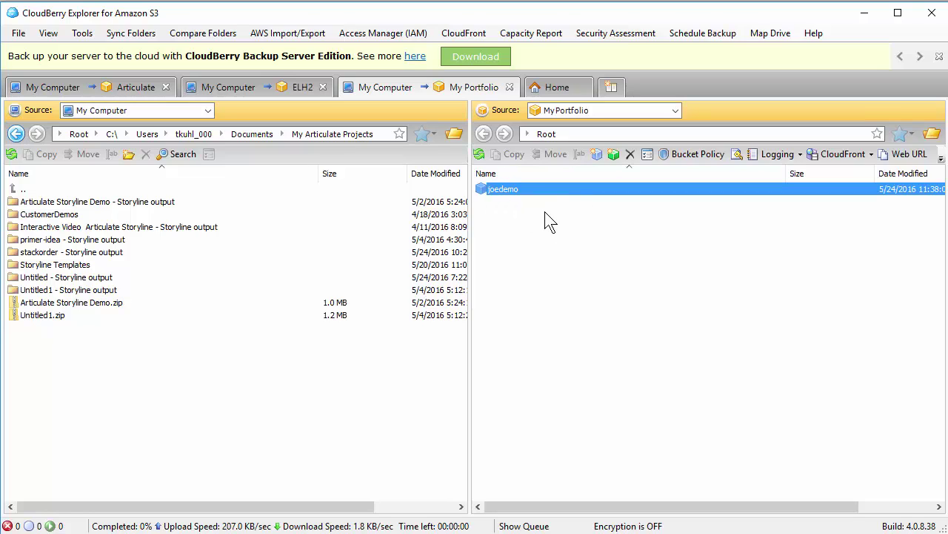
Step: Open the joedemo bucket and create a folder named portfolio in it
double_click(486, 189)
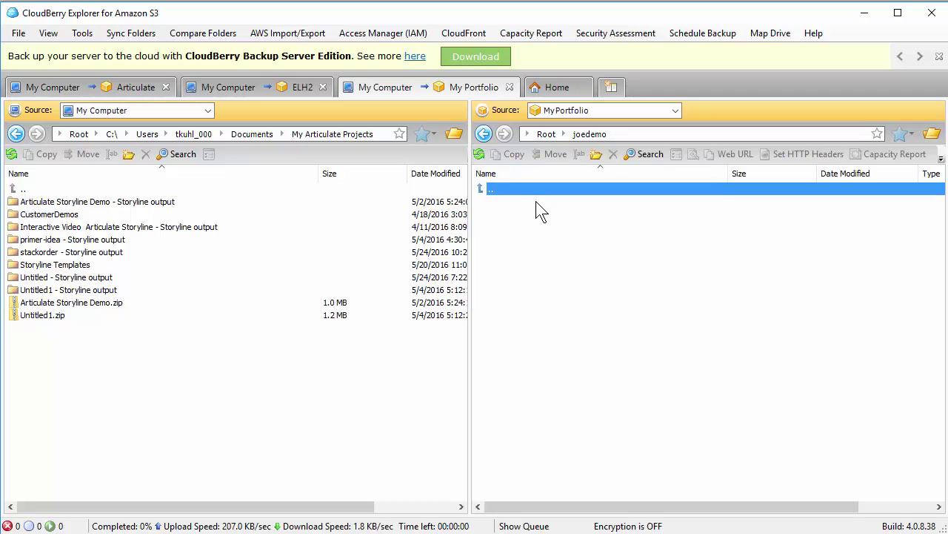
click(596, 154)
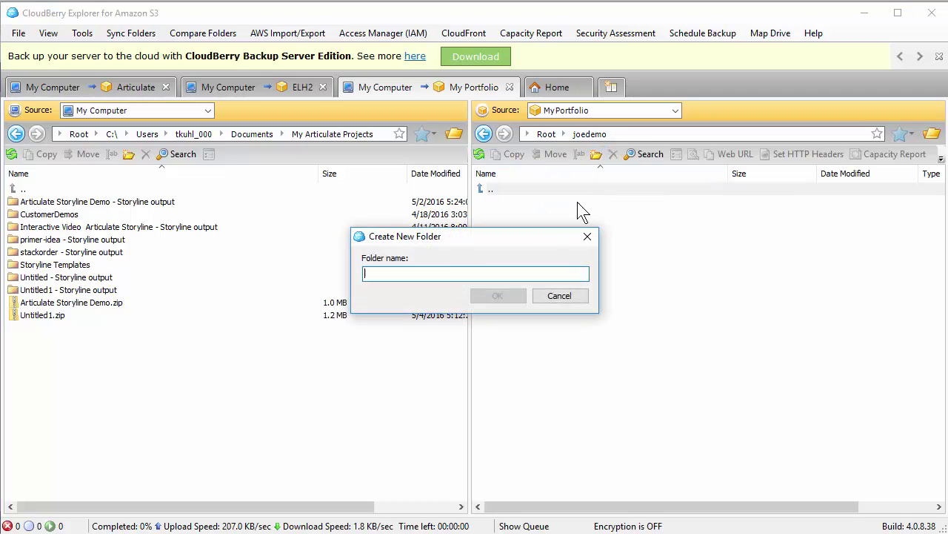
text(portfolio)
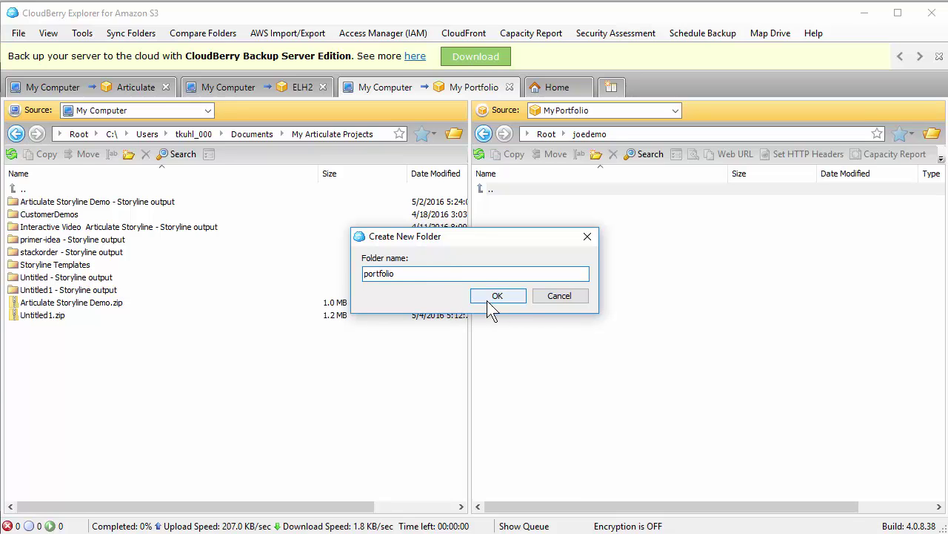
click(488, 298)
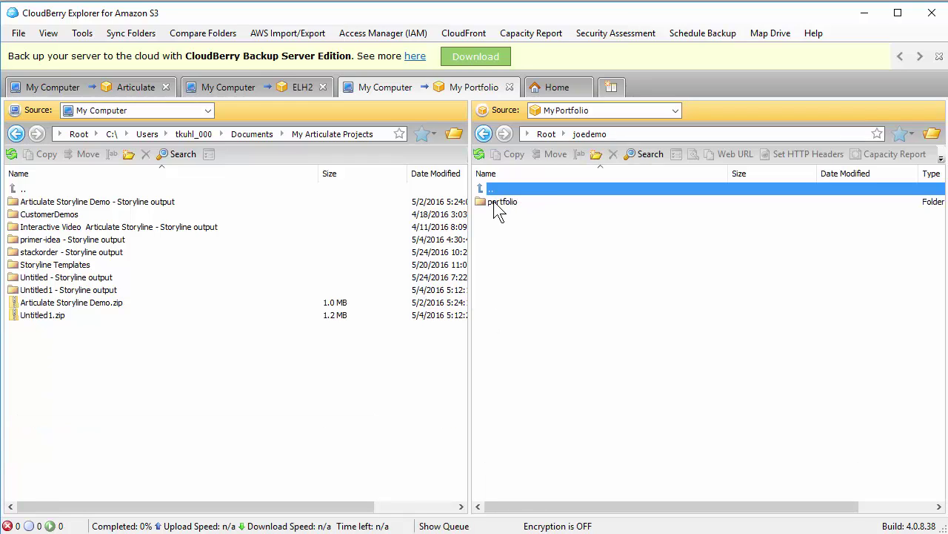
Step: Create a folder named course1 inside the portfolio folder and open it
double_click(495, 203)
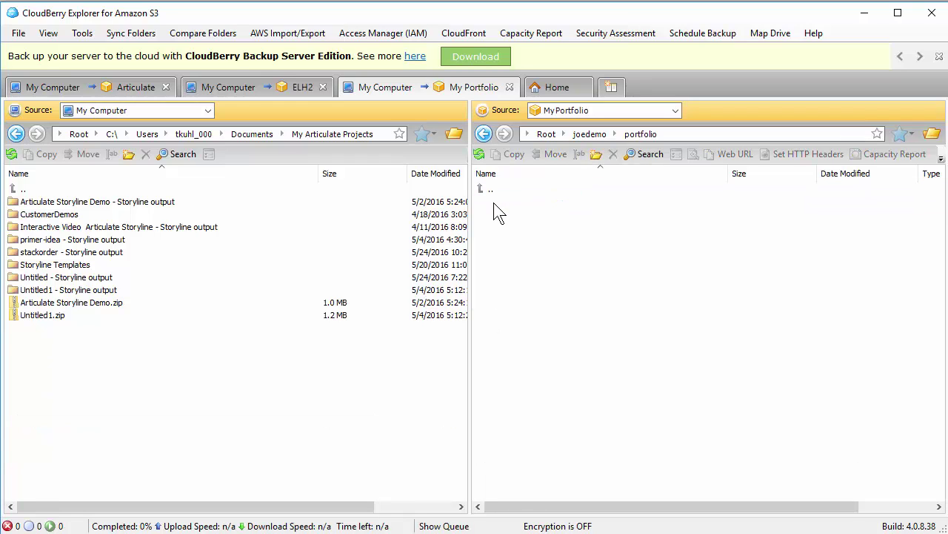
click(596, 156)
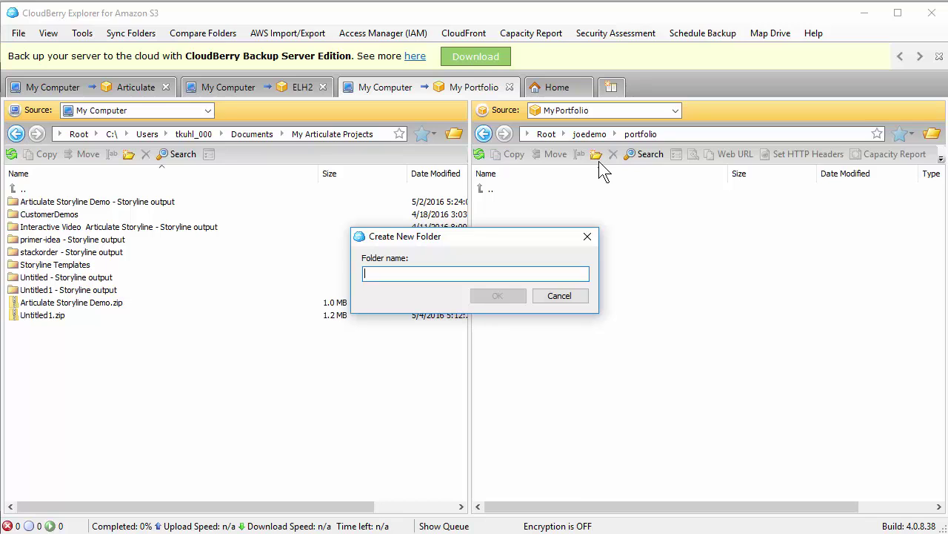
text(course1)
click(497, 295)
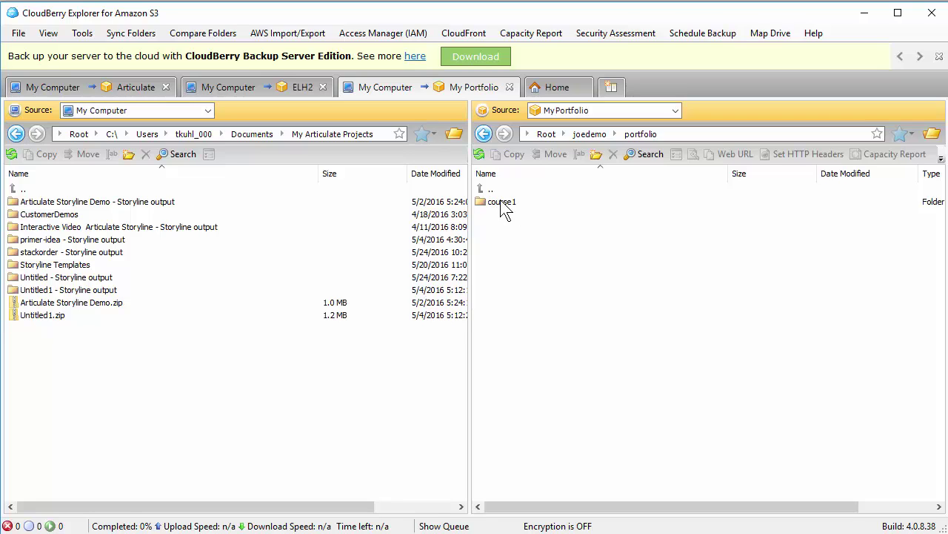
double_click(502, 203)
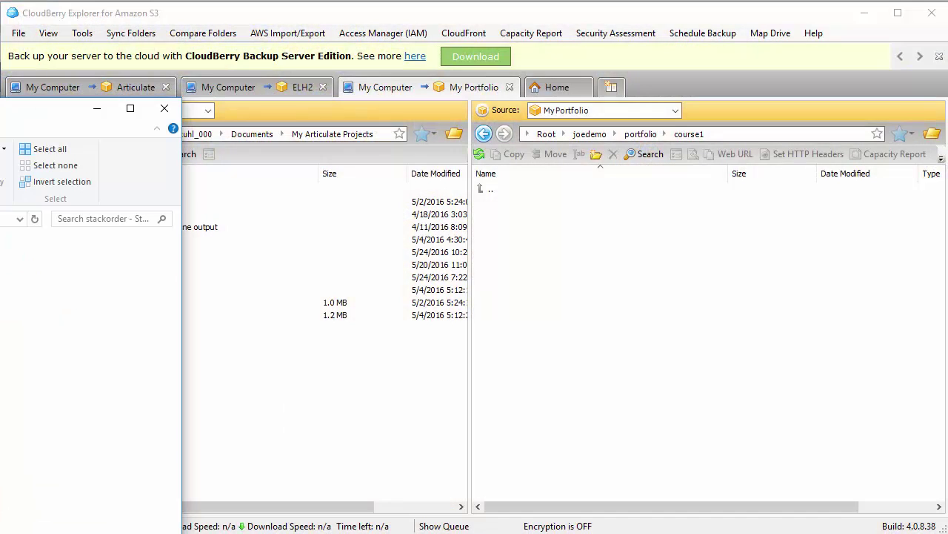
Step: Look over the files in the stackorder - Storyline output folder in File Explorer and put its window away
drag(0, 109, 365, 75)
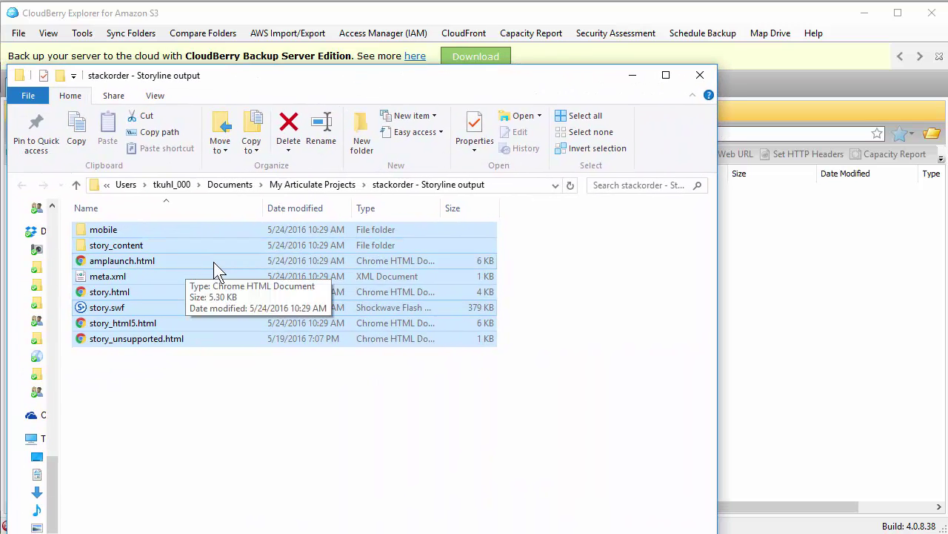
drag(263, 77, 0, 75)
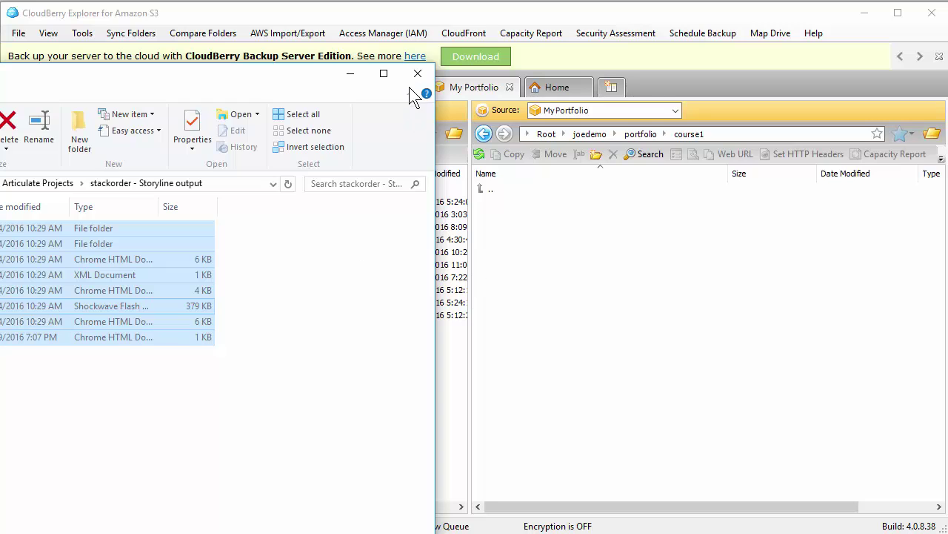
click(352, 72)
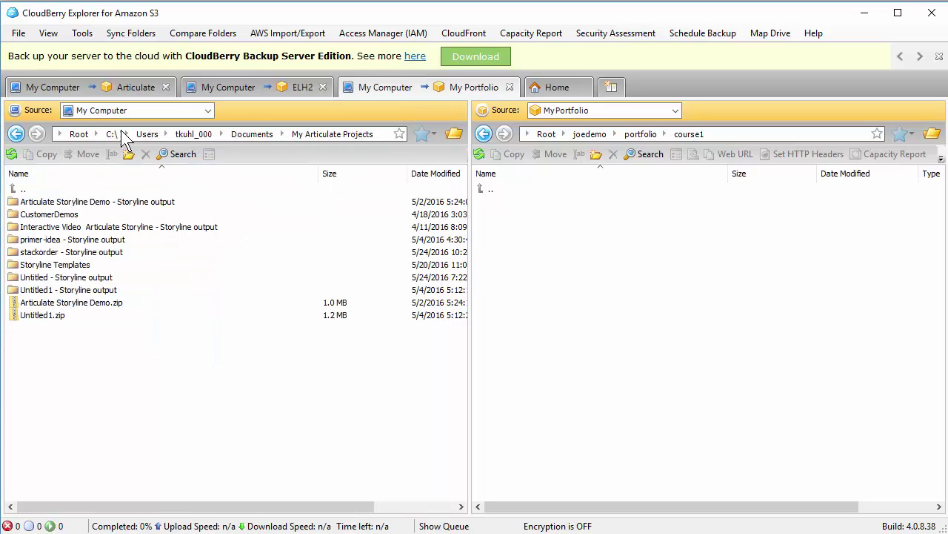
Step: Upload all files and folders from the local stackorder - Storyline output folder to the bucket's course1 folder
double_click(50, 255)
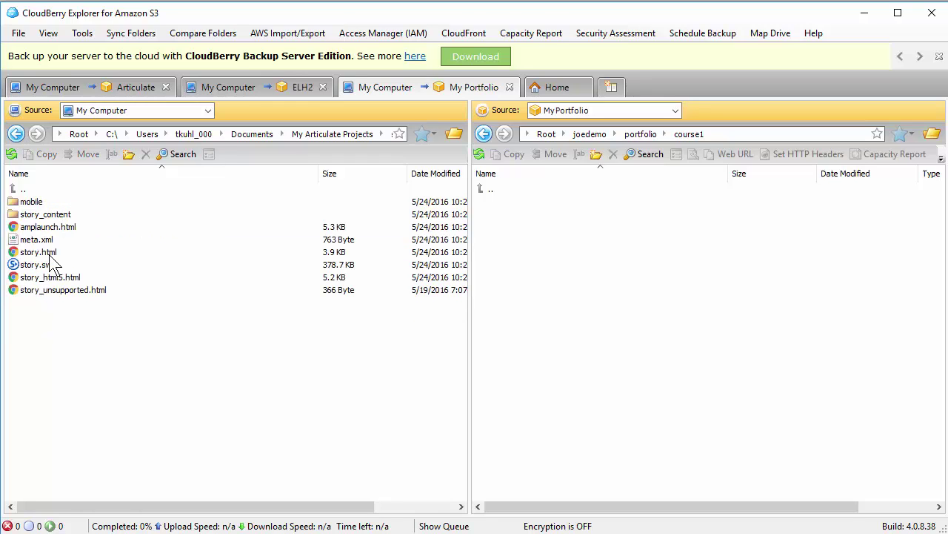
click(30, 203)
shift+click(72, 291)
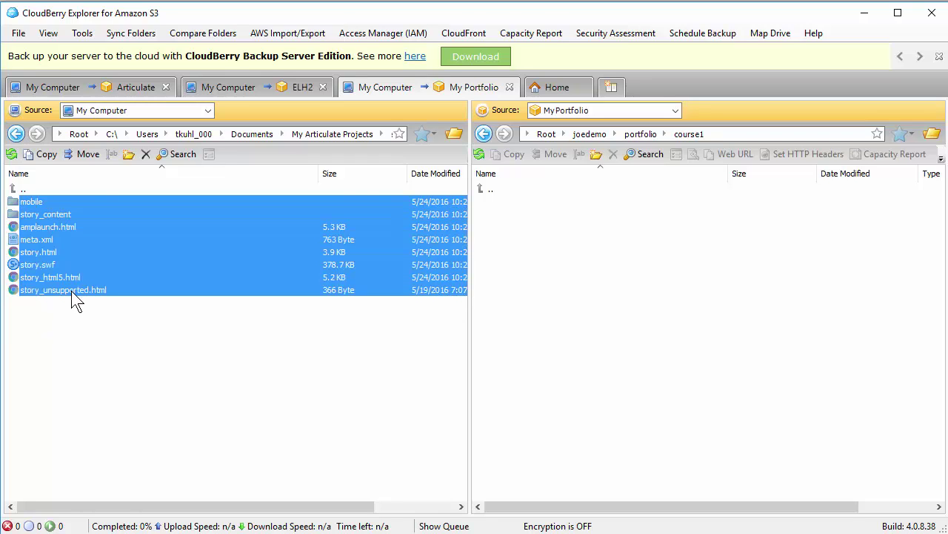
drag(46, 245, 575, 249)
click(501, 306)
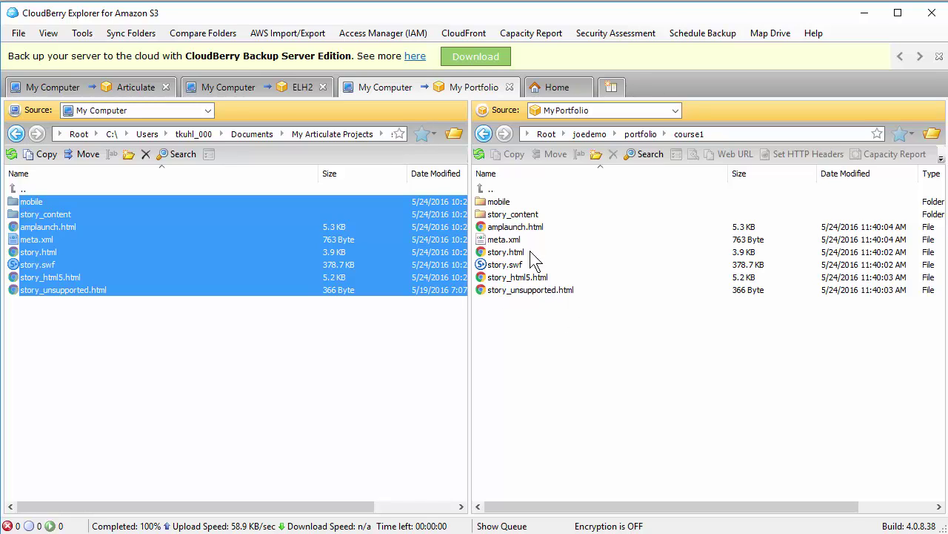
Step: Generate the HTTP web URL for the uploaded story.html and copy it to the clipboard
click(491, 253)
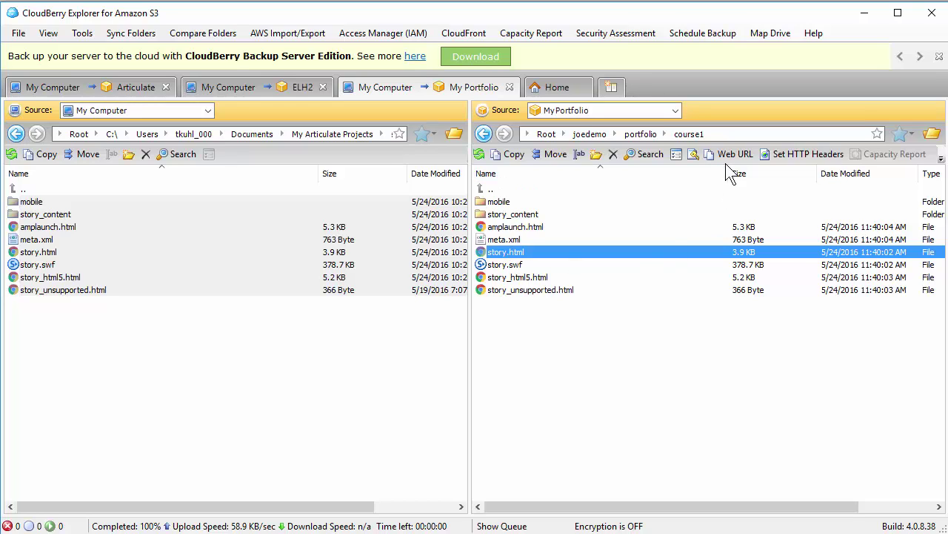
right_click(518, 254)
click(566, 438)
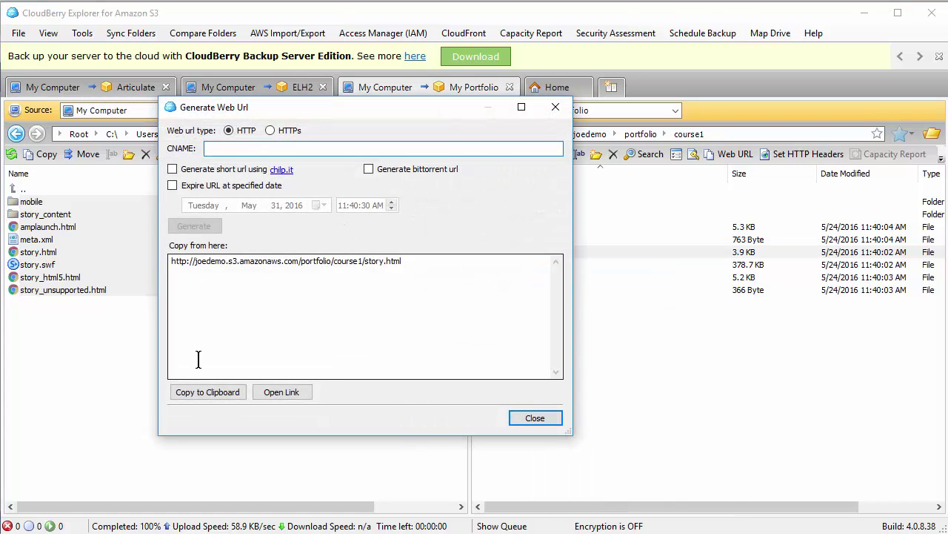
click(217, 393)
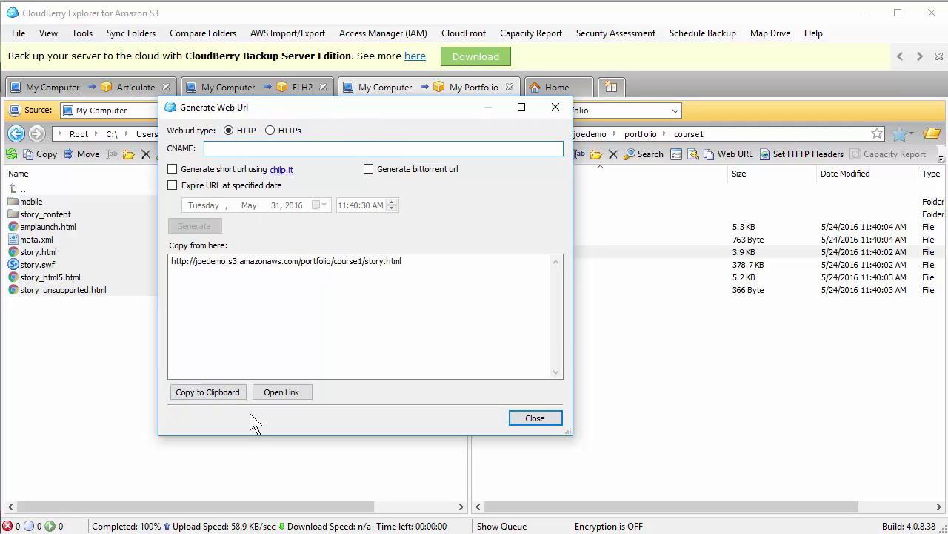
click(200, 393)
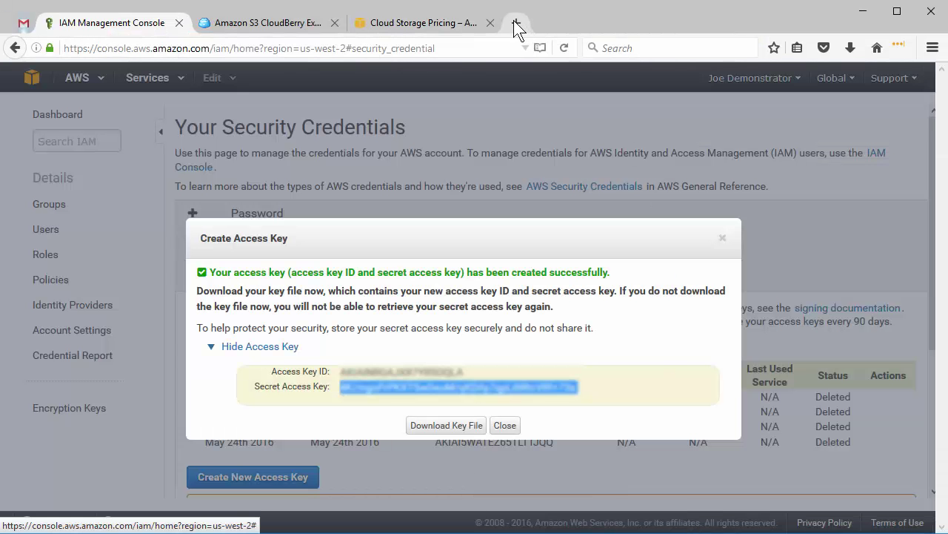
Step: Switch to the browser and open the copied story.html web address in a new tab
click(515, 22)
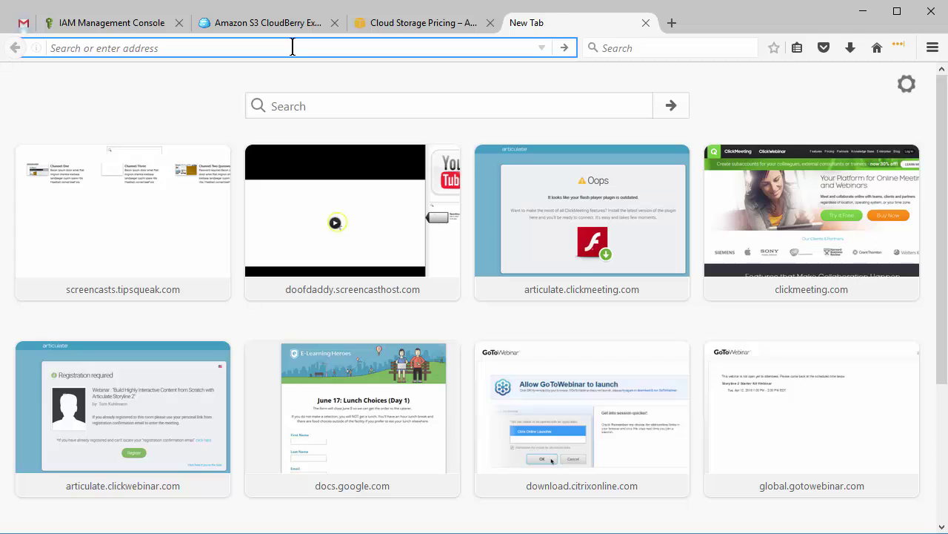
key(ctrl+v)
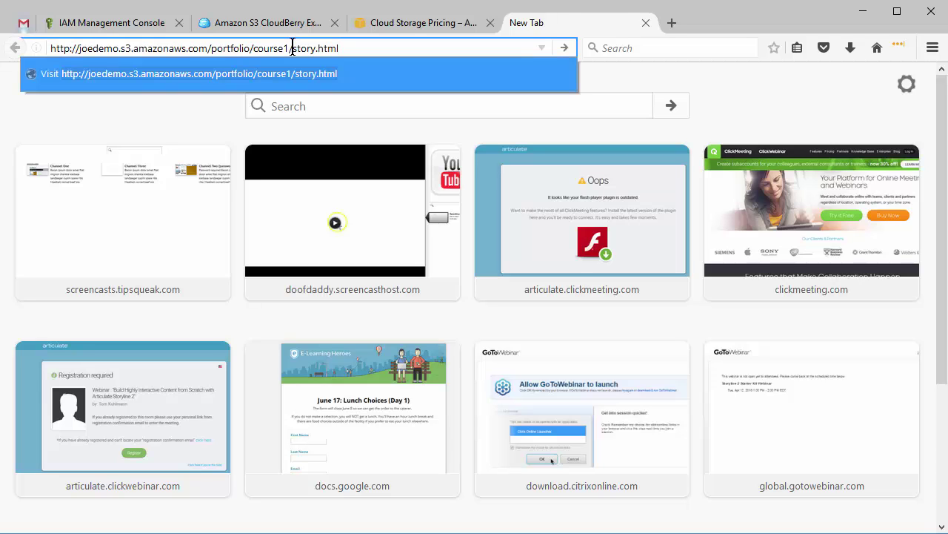
key(Return)
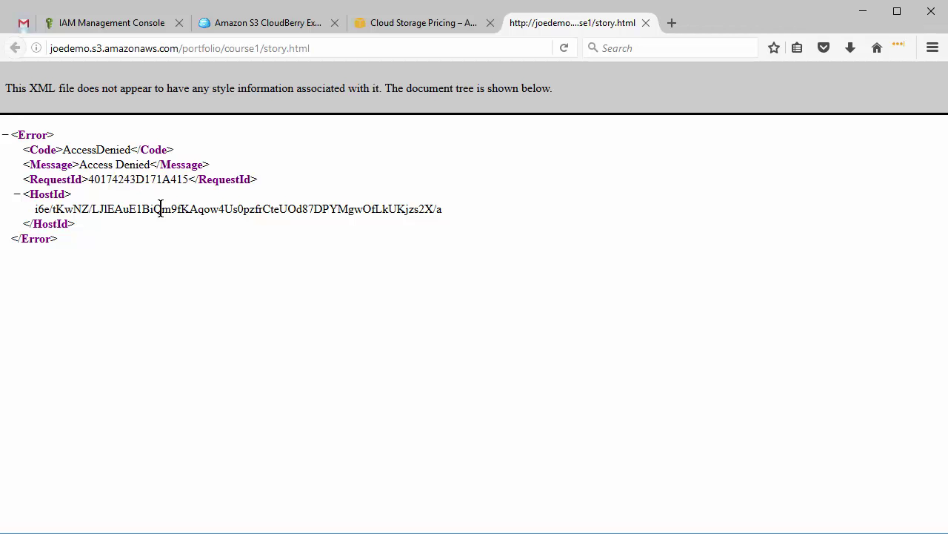
Step: Back in CloudBerry Explorer, set the course1 folder's ACL to Public (everyone), applied to all subfolders and files
key(alt+Tab)
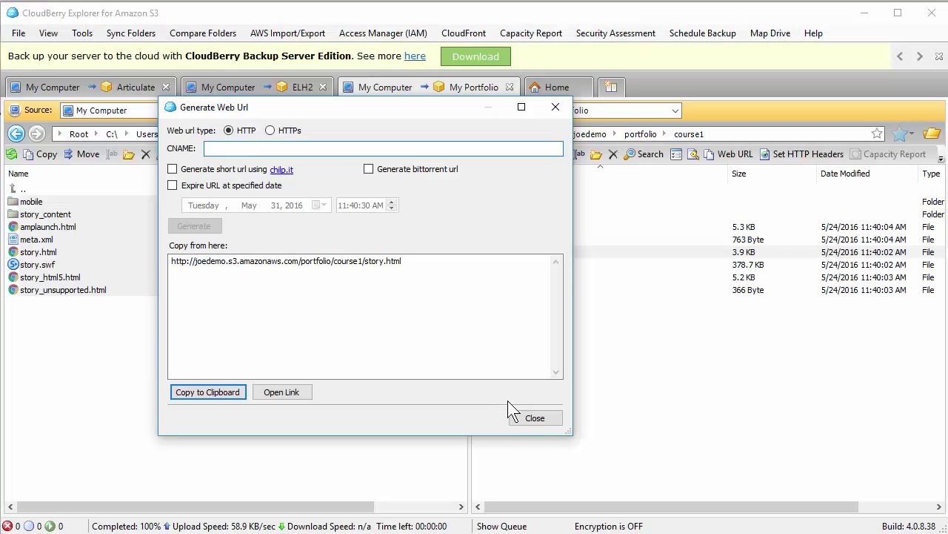
click(529, 418)
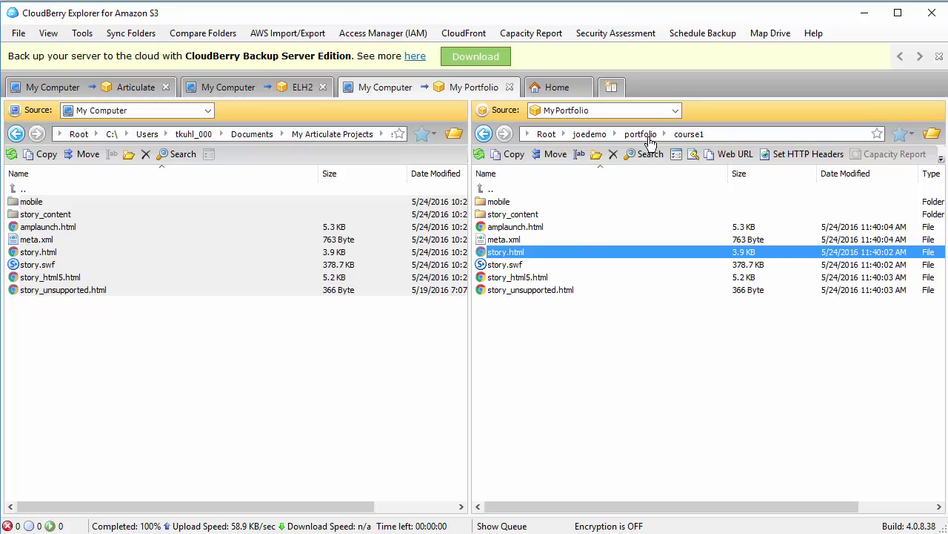
click(685, 135)
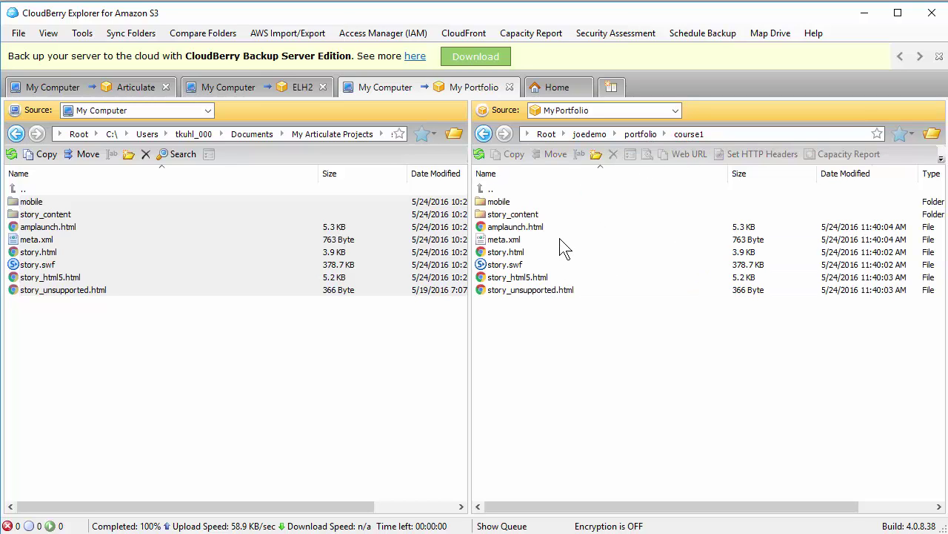
click(641, 135)
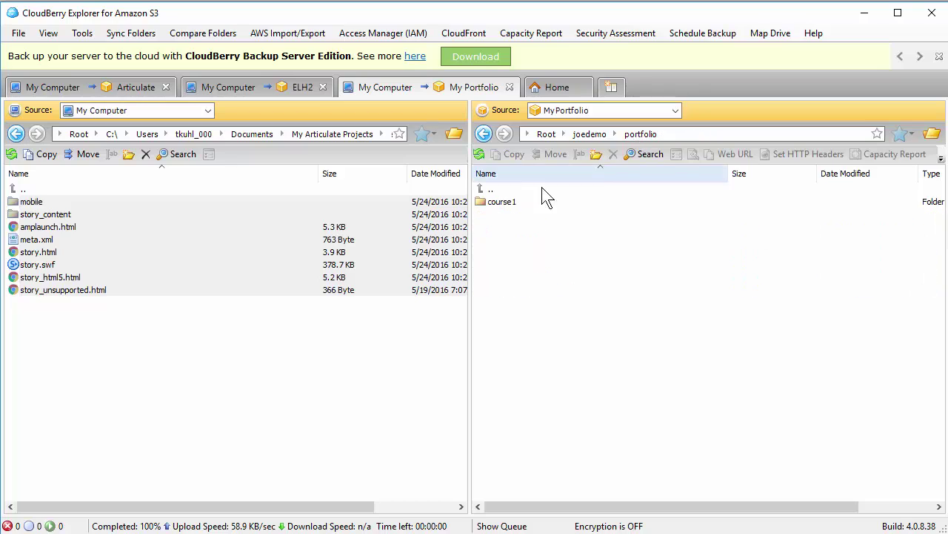
click(491, 203)
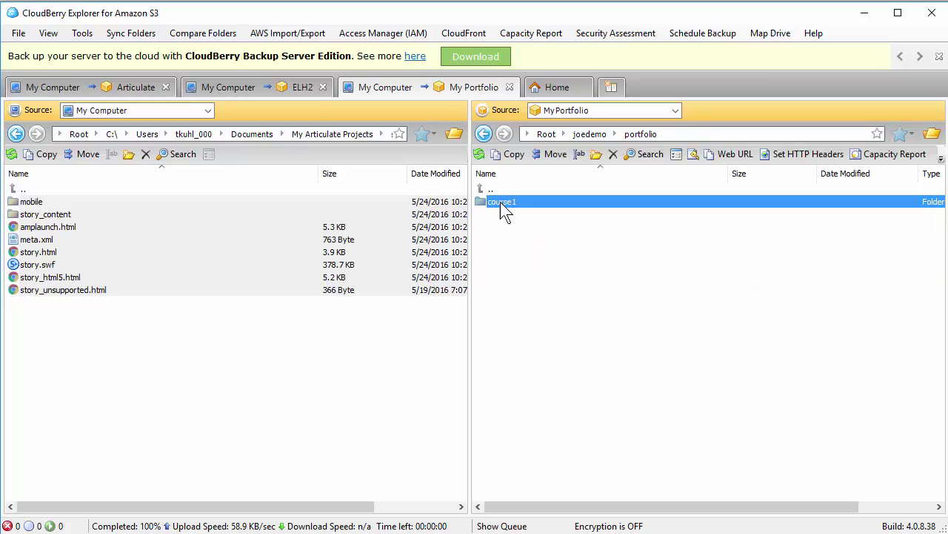
click(693, 156)
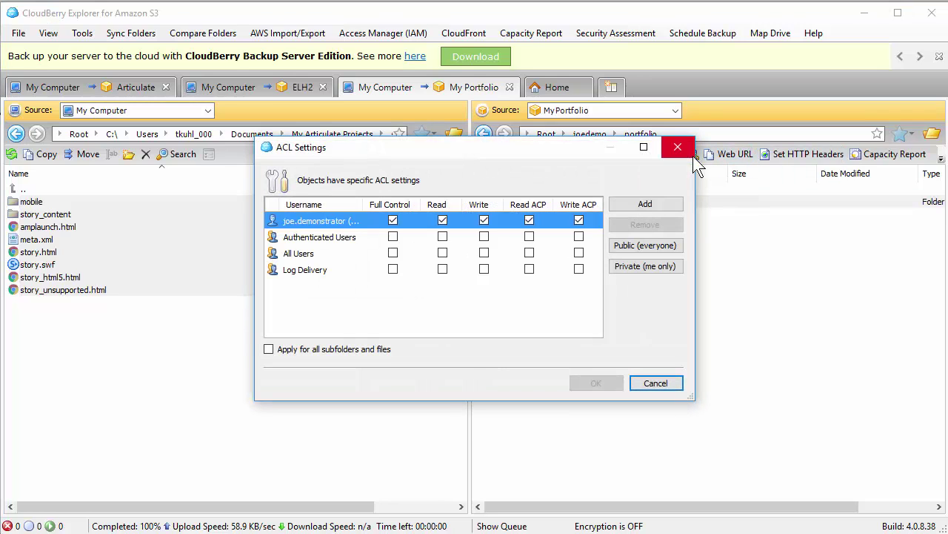
click(645, 247)
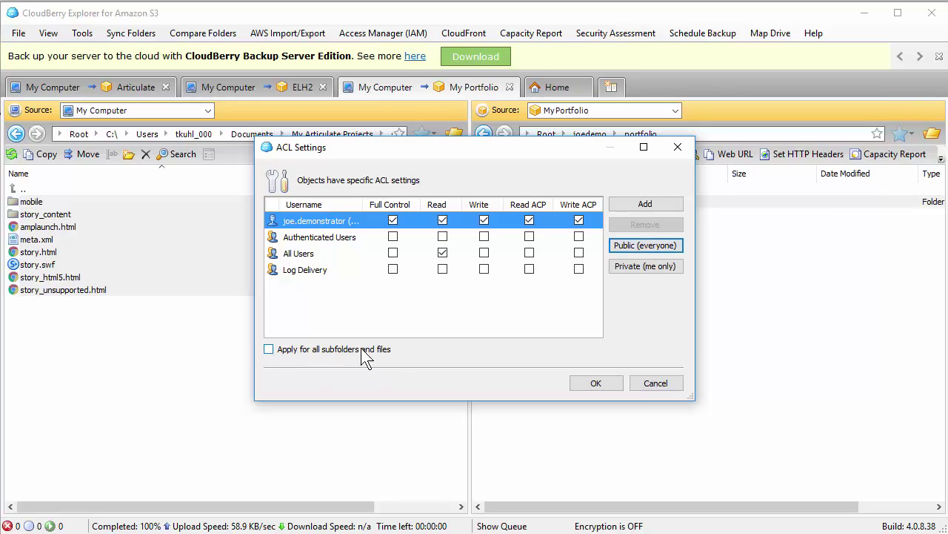
click(269, 349)
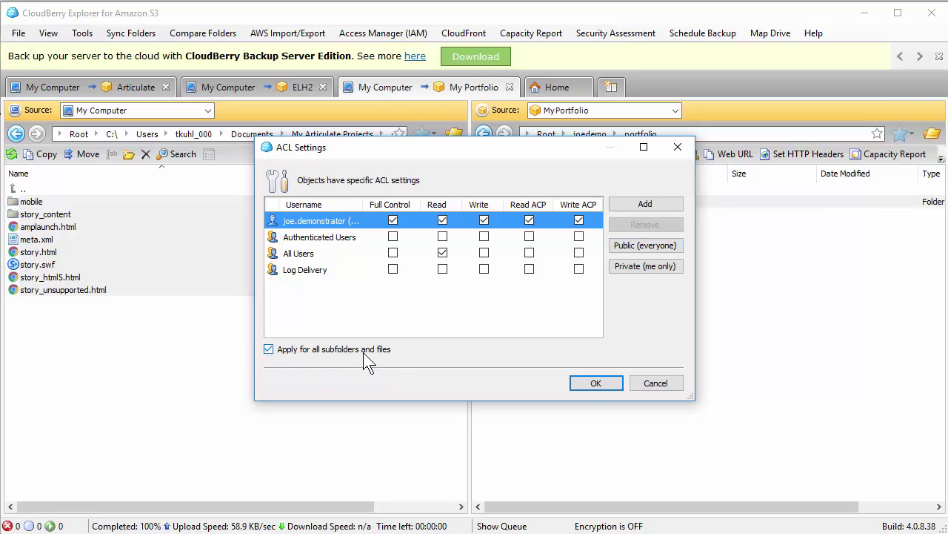
click(596, 385)
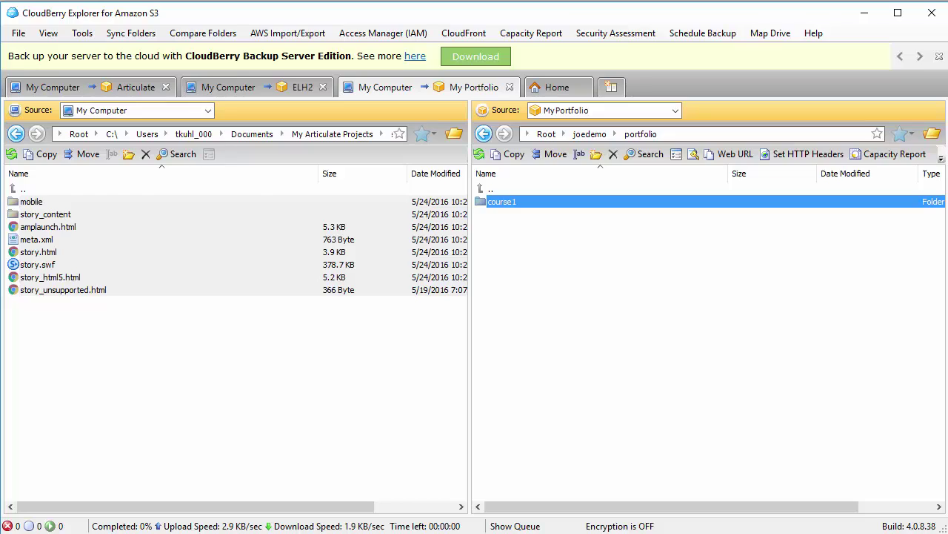
Step: View the published stackorder course in the browser and return to CloudBerry Explorer
key(alt+Tab)
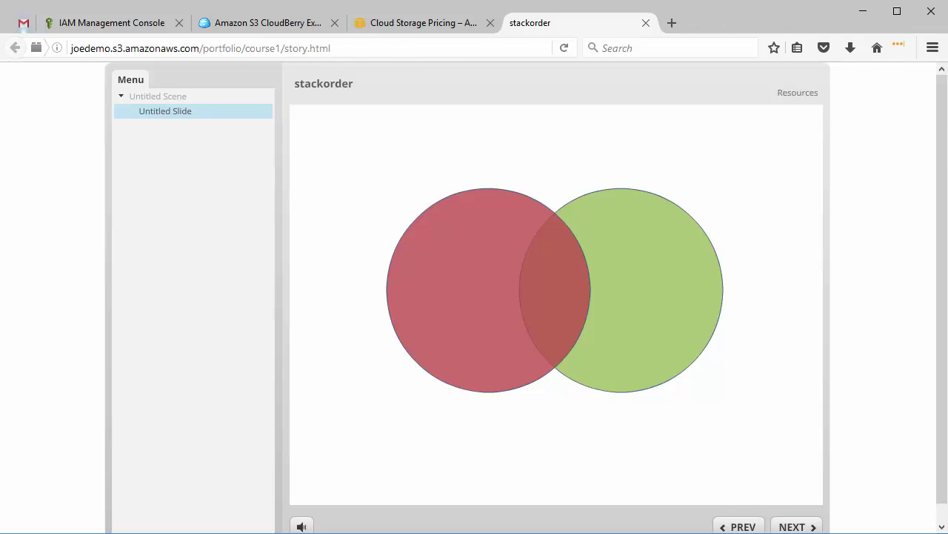
key(alt+Tab)
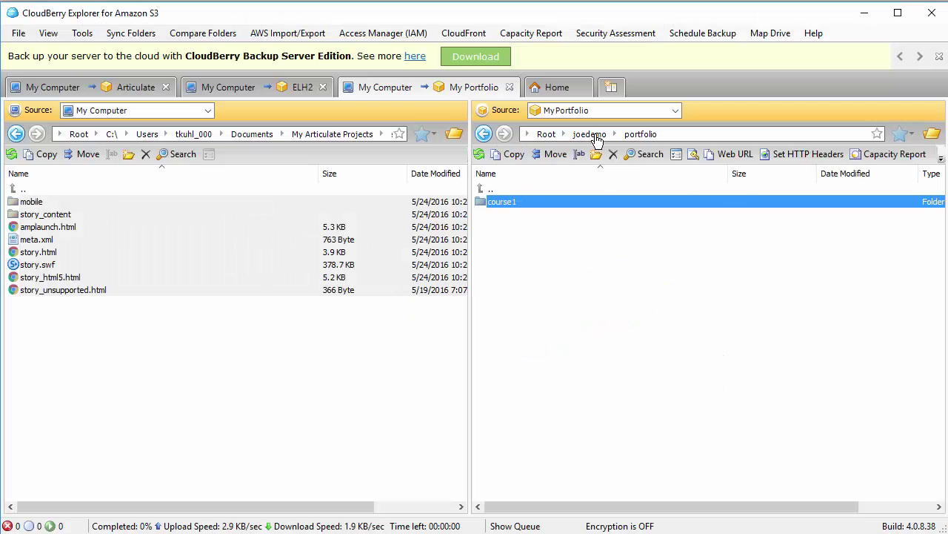
Step: Go up to the root of the My Portfolio storage and select the joedemo bucket
click(590, 135)
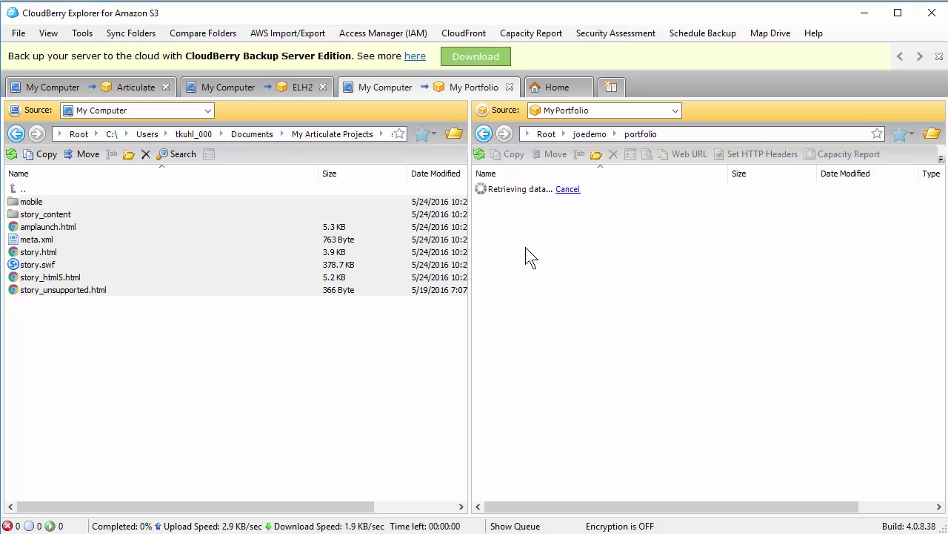
click(546, 135)
click(488, 188)
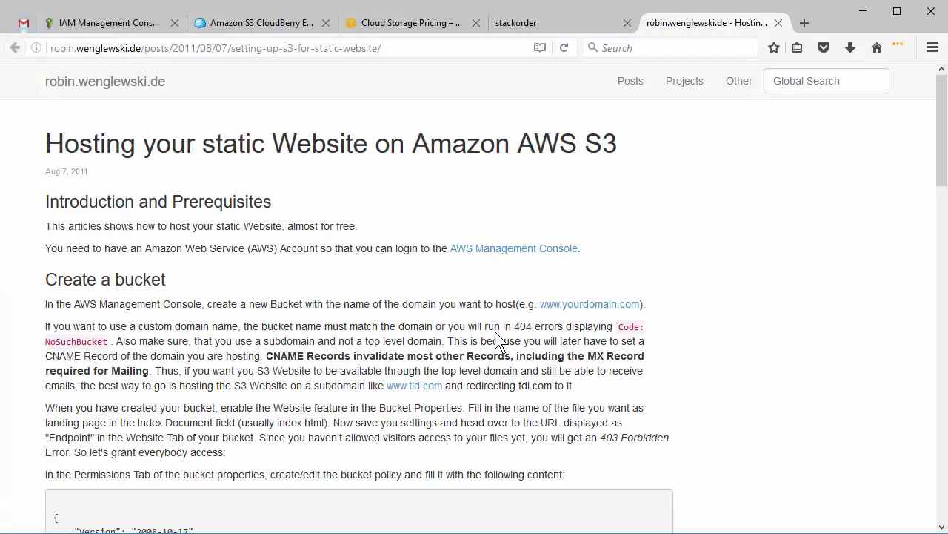
Step: Switch to the browser and copy the full bucket policy JSON from the static website hosting article
key(alt+Tab)
scroll(315, 330, down, 8)
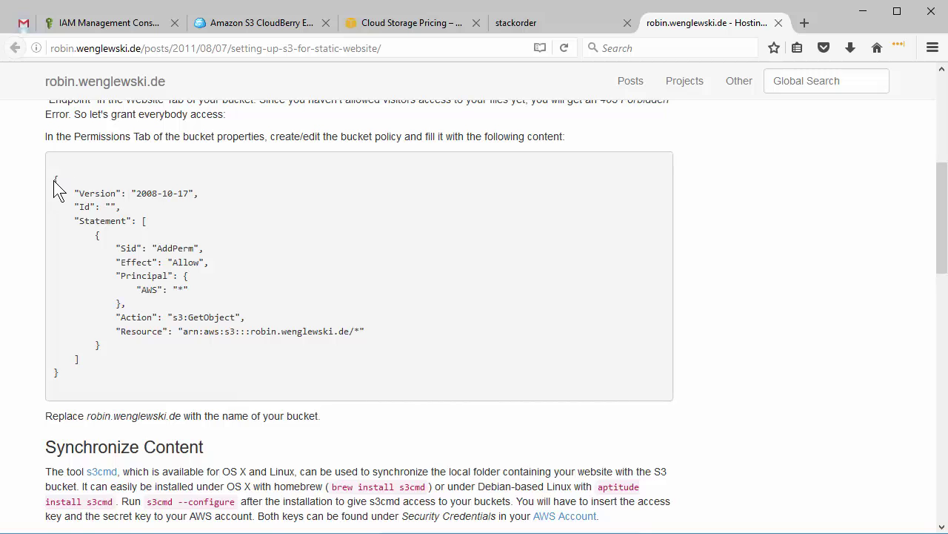
drag(53, 180, 123, 370)
key(ctrl+c)
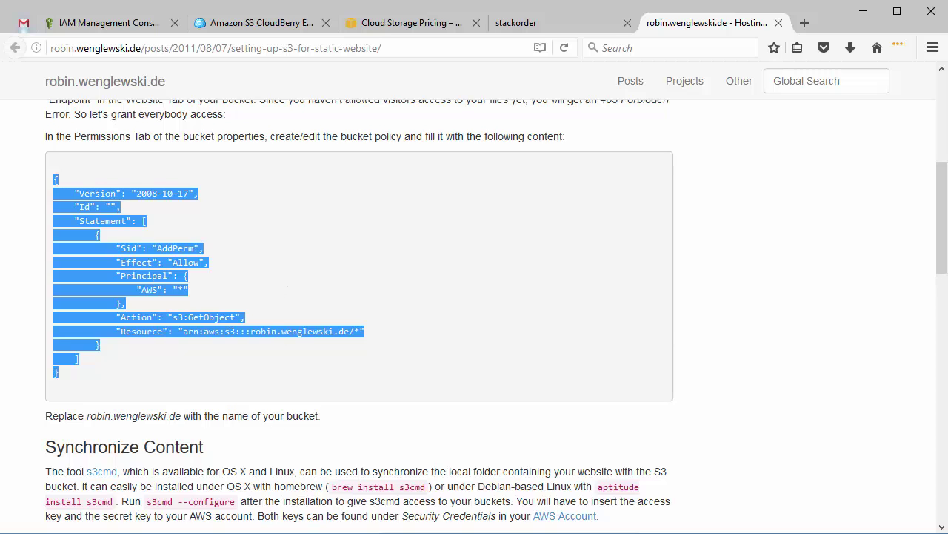
Step: Back in CloudBerry Explorer, open the joedemo bucket's policy editor and paste the copied JSON as the policy content
key(alt+Tab)
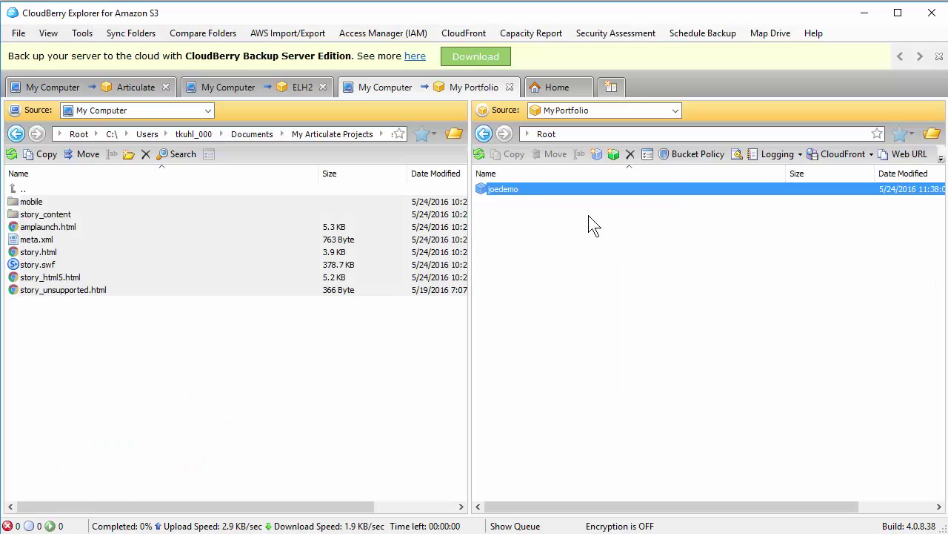
click(699, 154)
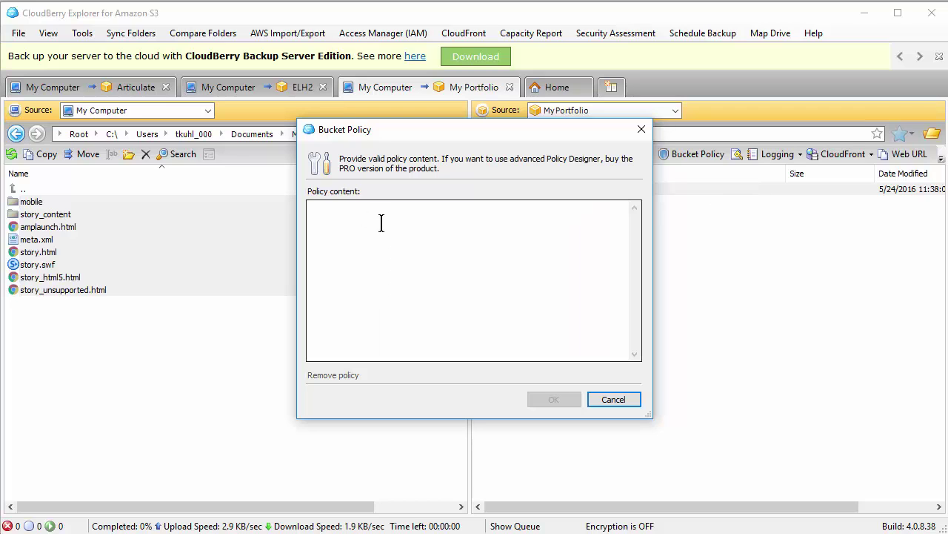
click(381, 223)
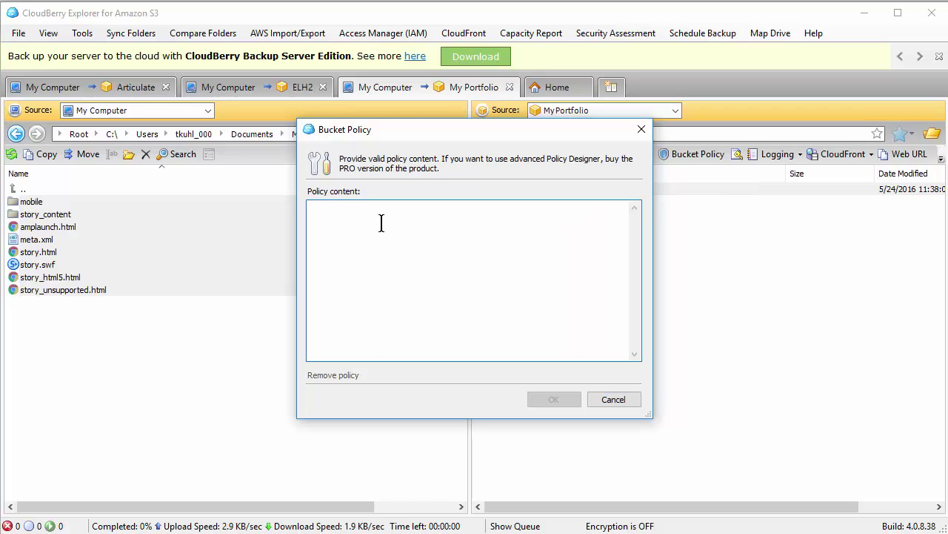
key(ctrl+v)
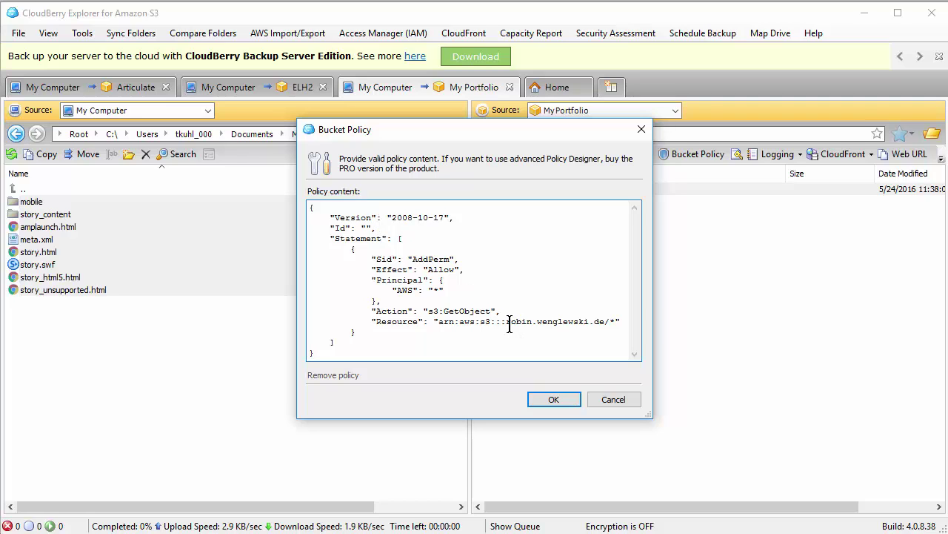
Step: Replace robin.wenglewski.de in the policy's Resource line with joedemo and save the bucket policy
drag(508, 323, 606, 322)
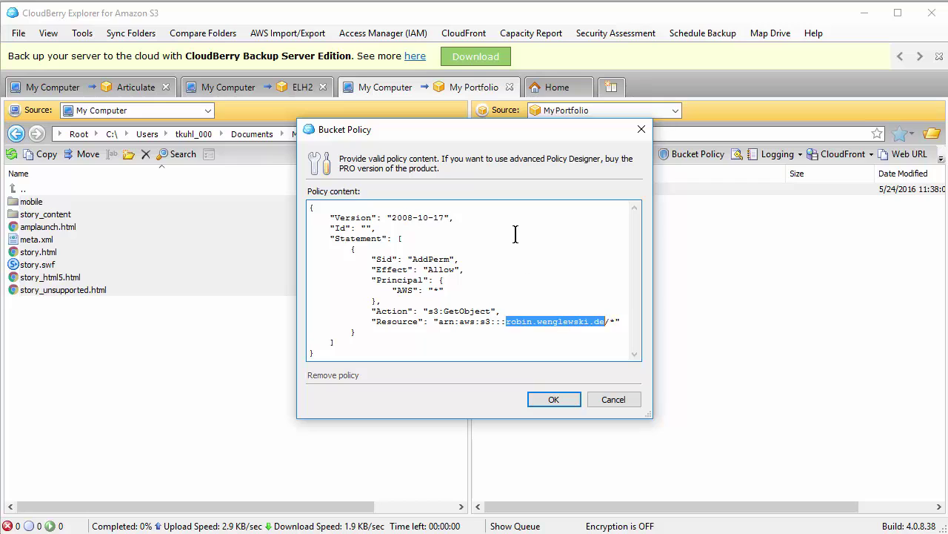
drag(464, 129, 242, 116)
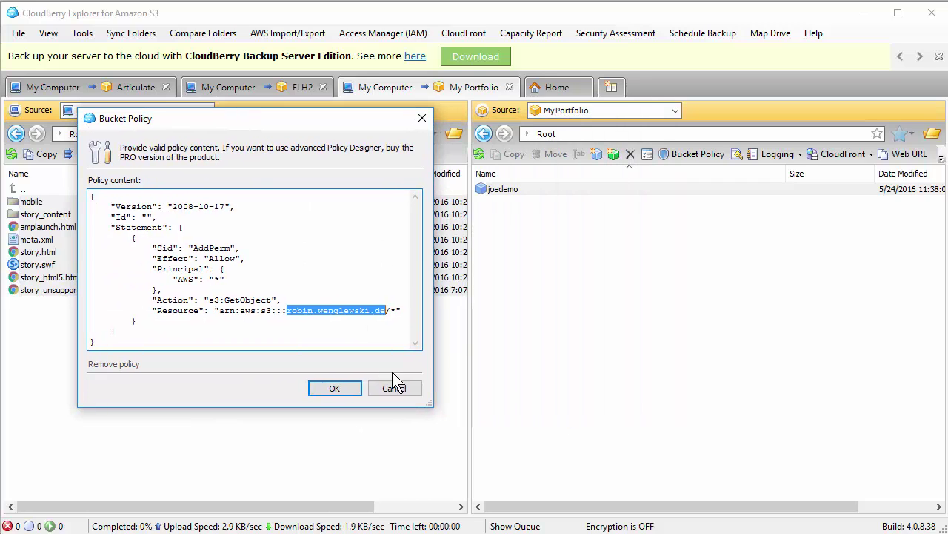
text(joedemo)
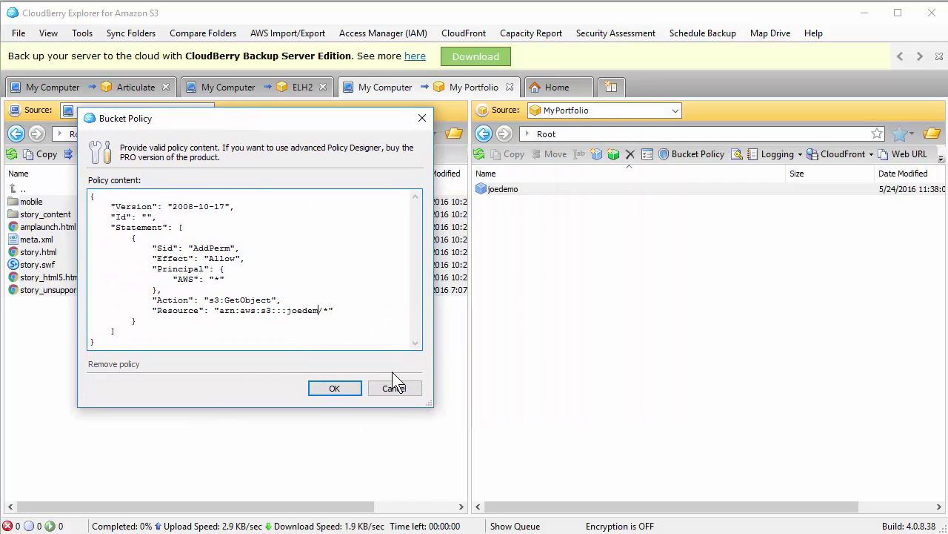
click(335, 388)
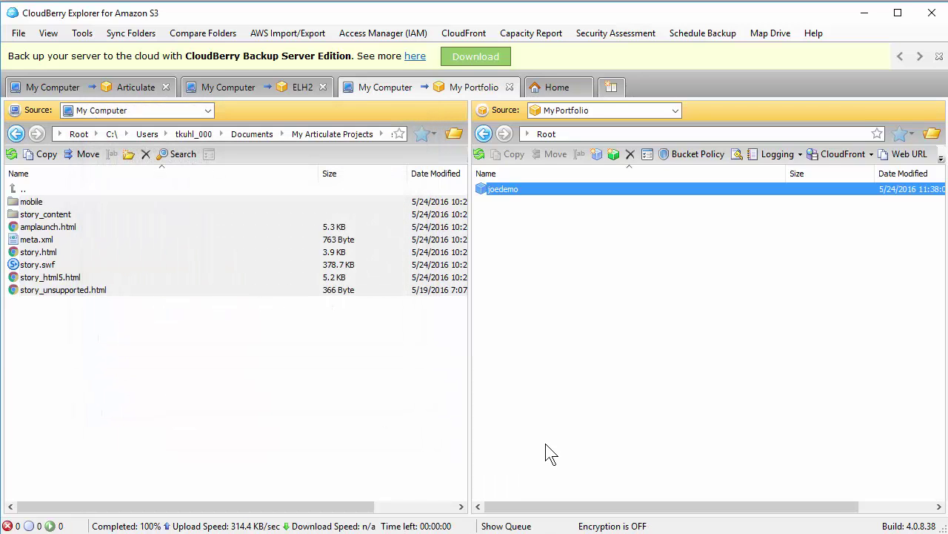
Step: Create a new folder named course2 in the joedemo bucket's portfolio folder
double_click(482, 188)
double_click(500, 201)
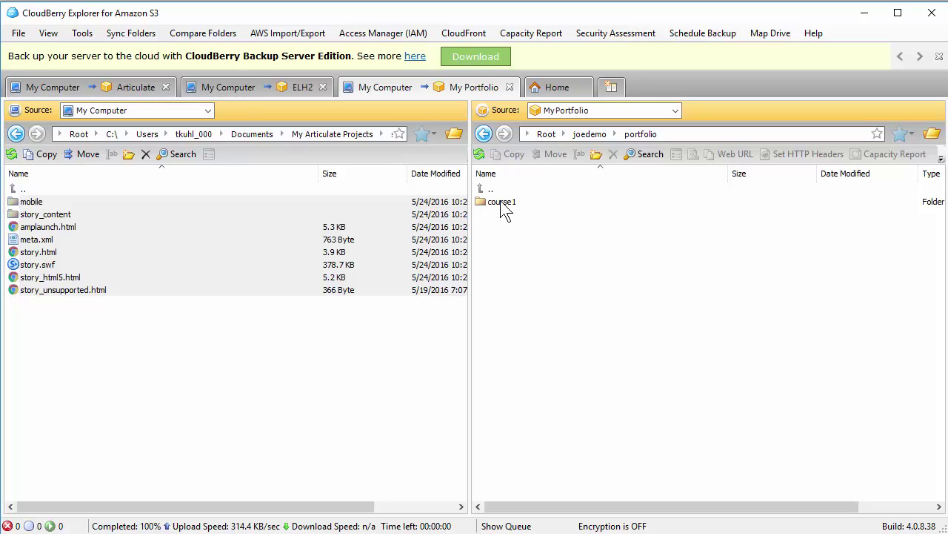
click(600, 156)
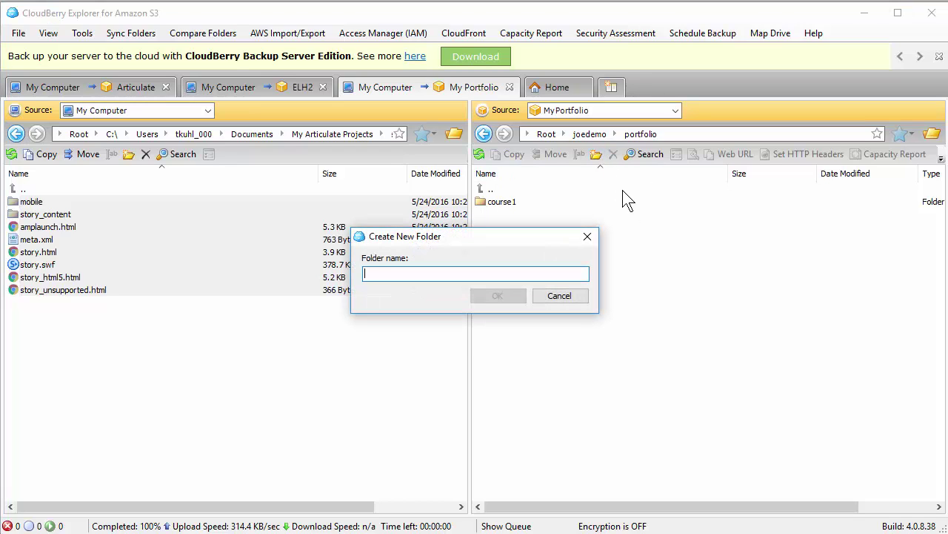
text(course)
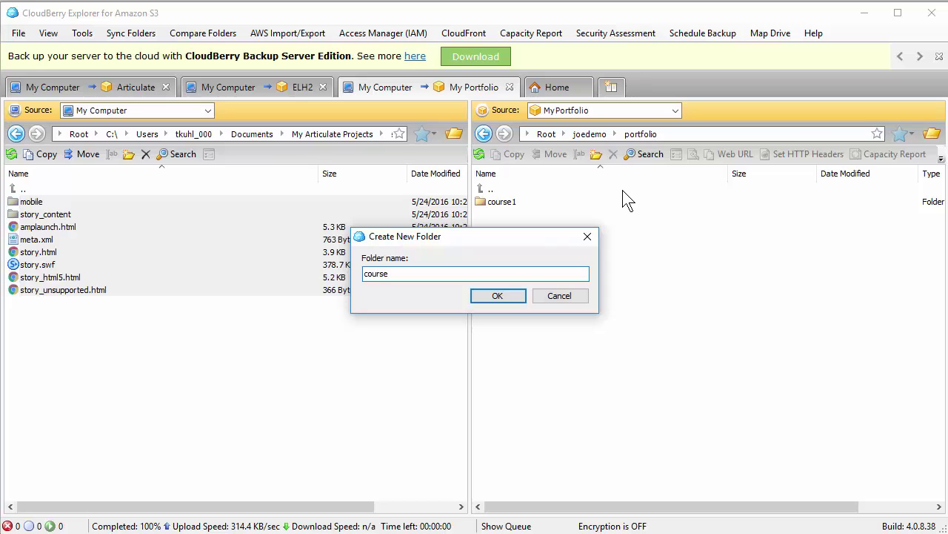
text(2)
click(499, 295)
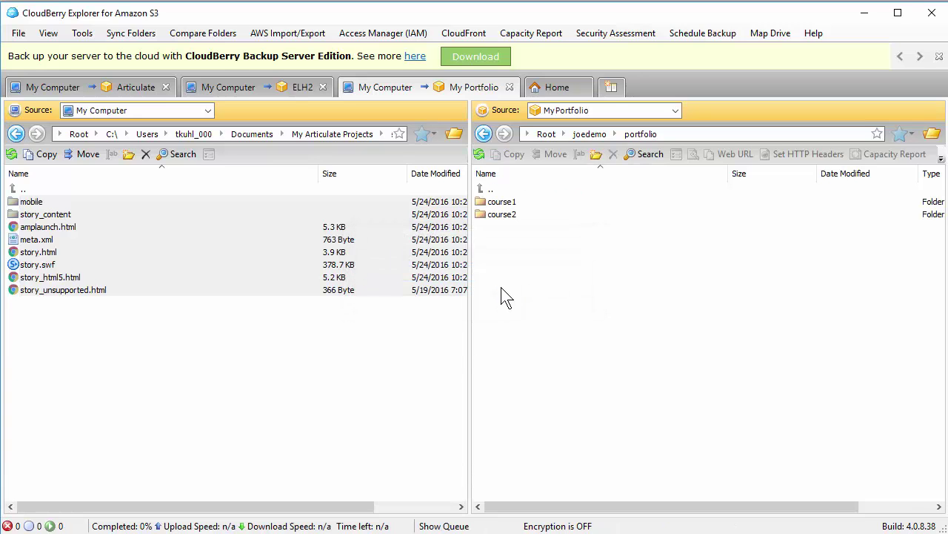
Step: Upload all the local published course files and folders into the course2 folder
double_click(501, 214)
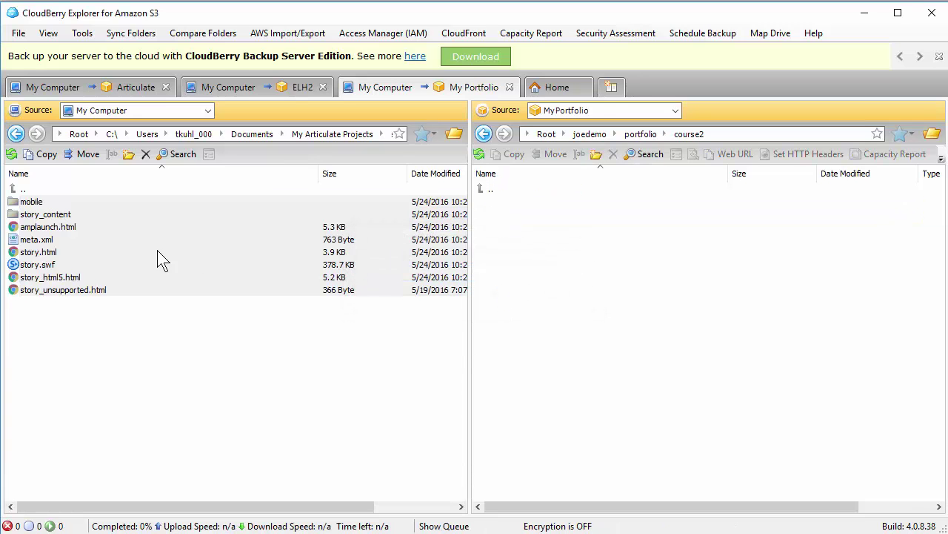
key(ctrl+a)
drag(158, 252, 571, 283)
click(495, 307)
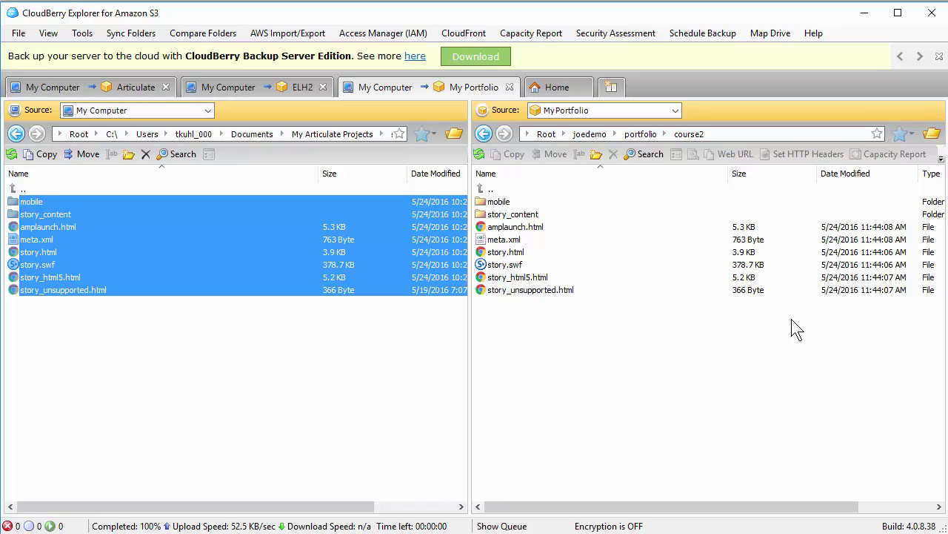
Step: Generate the HTTP web URL for story.html in course2 and copy it to the clipboard
click(517, 256)
click(732, 154)
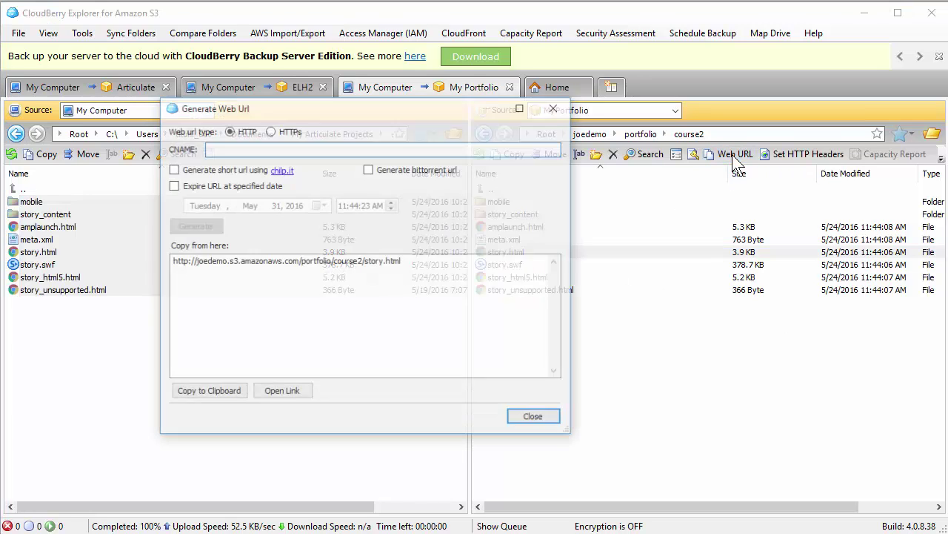
click(200, 392)
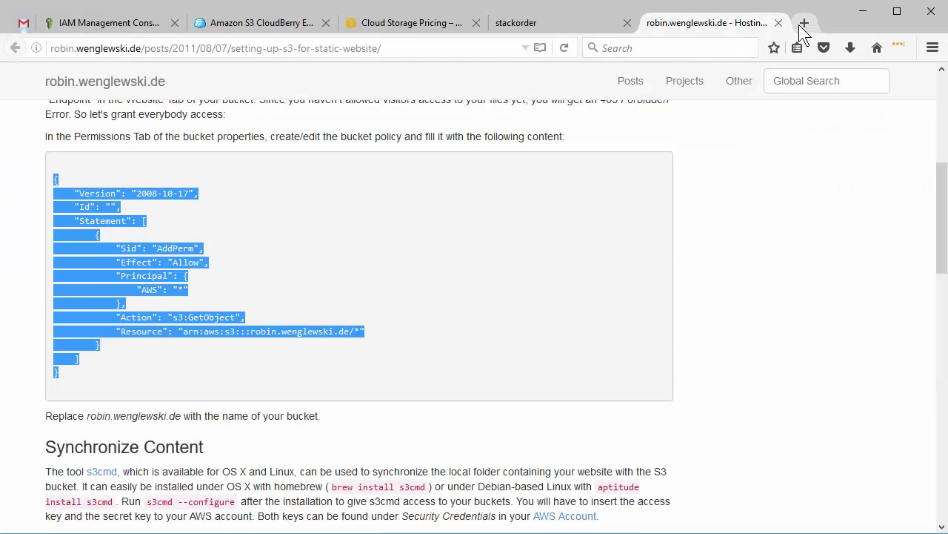
Step: Open the copied course2 address in a new browser tab, then return to CloudBerry Explorer and close the web URL window
click(804, 23)
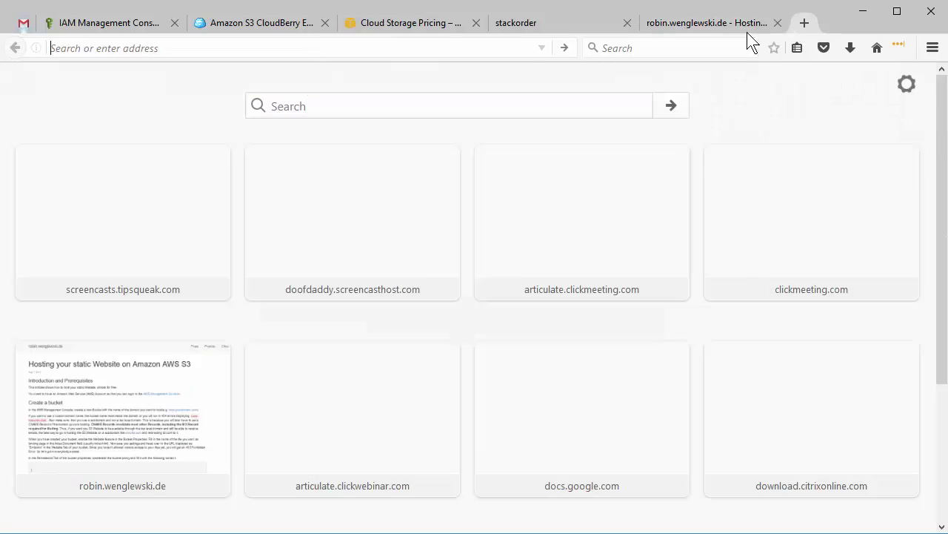
key(ctrl+v)
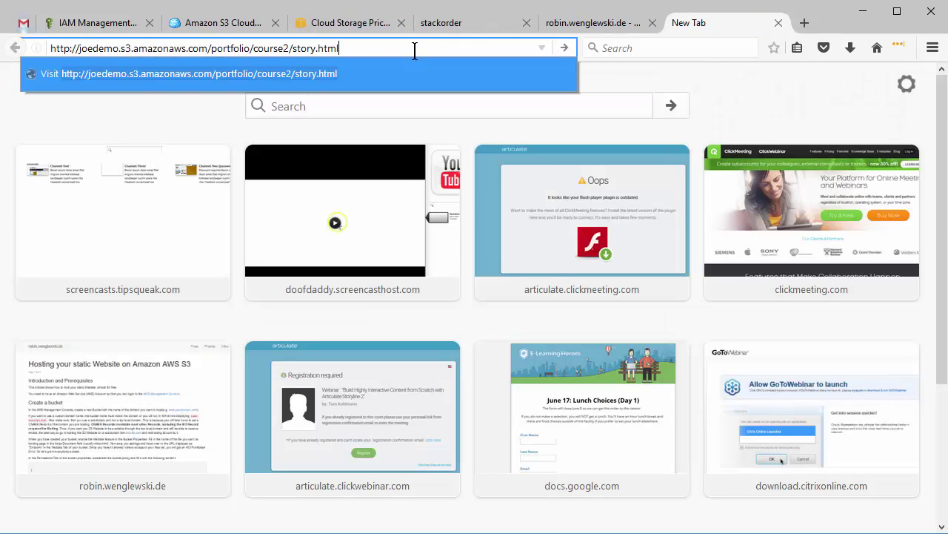
key(Return)
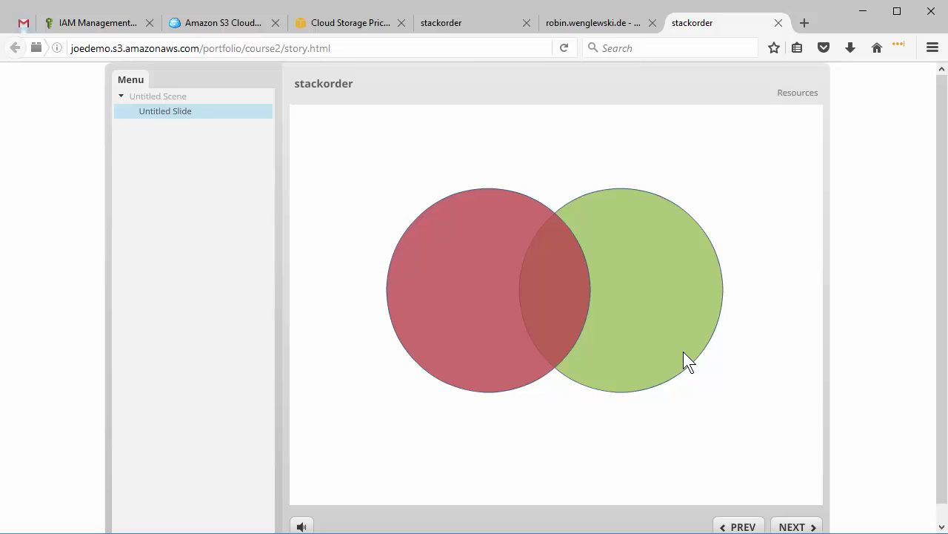
key(alt+Tab)
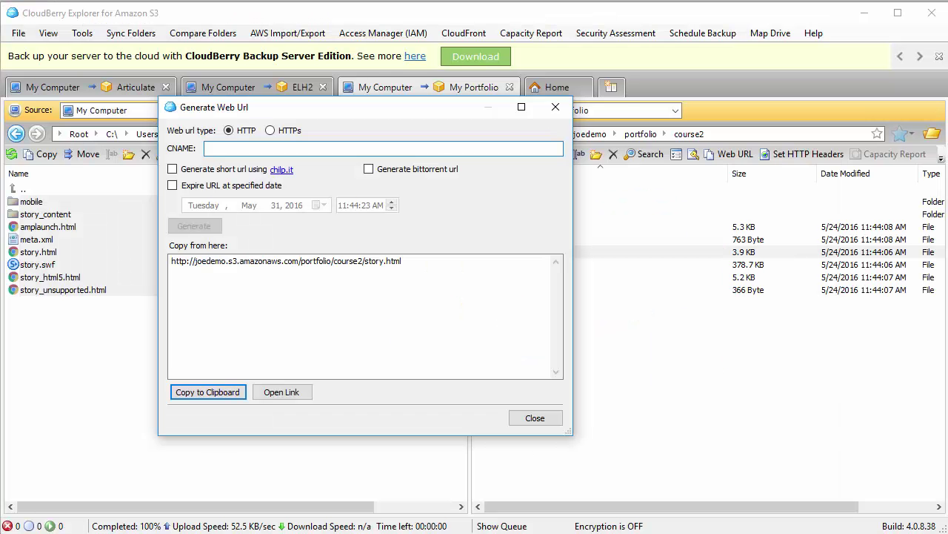
click(535, 418)
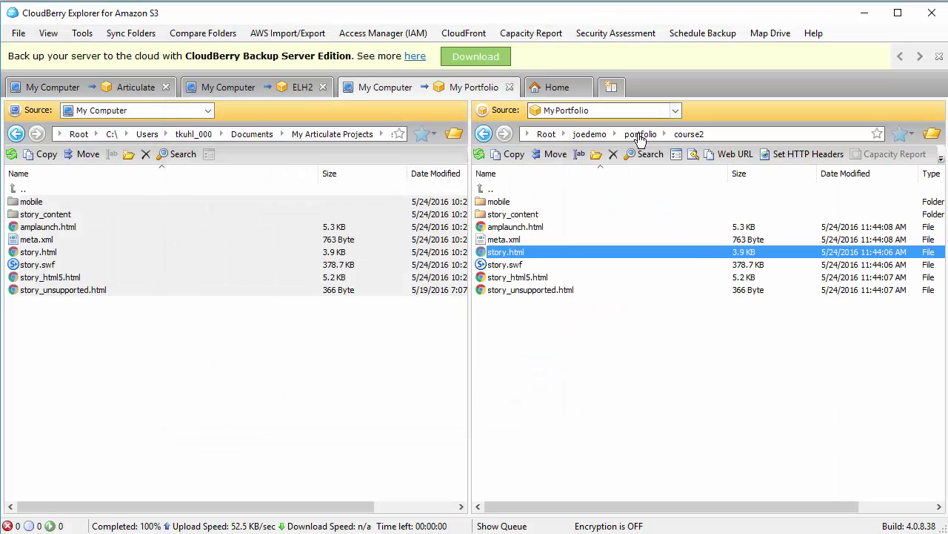
Step: In the portfolio's course1 folder, view the web URL generated for story.html and select story_html5.html
click(599, 136)
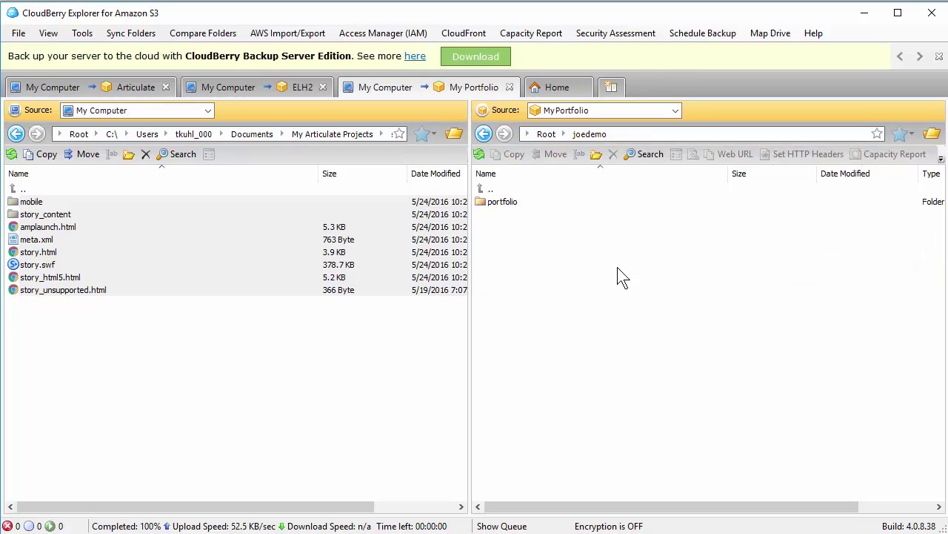
double_click(505, 204)
double_click(498, 203)
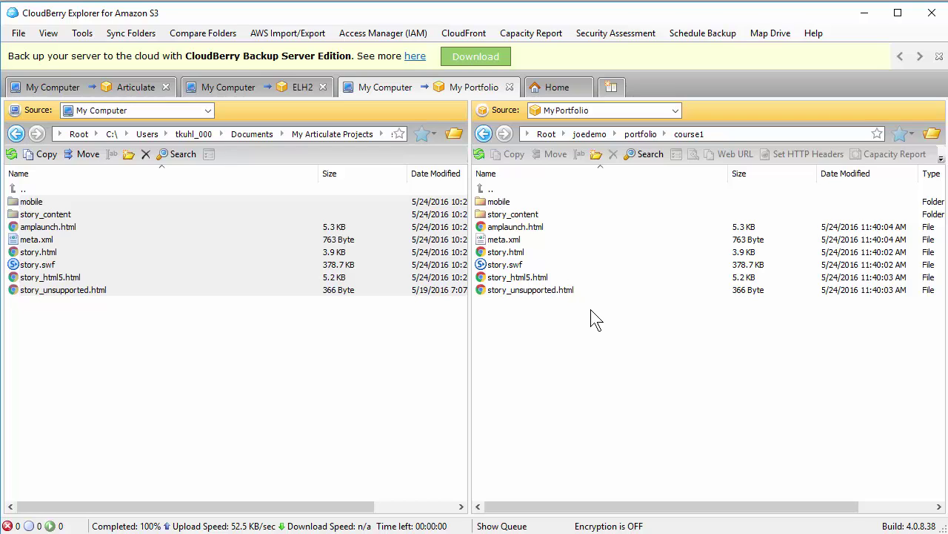
click(502, 253)
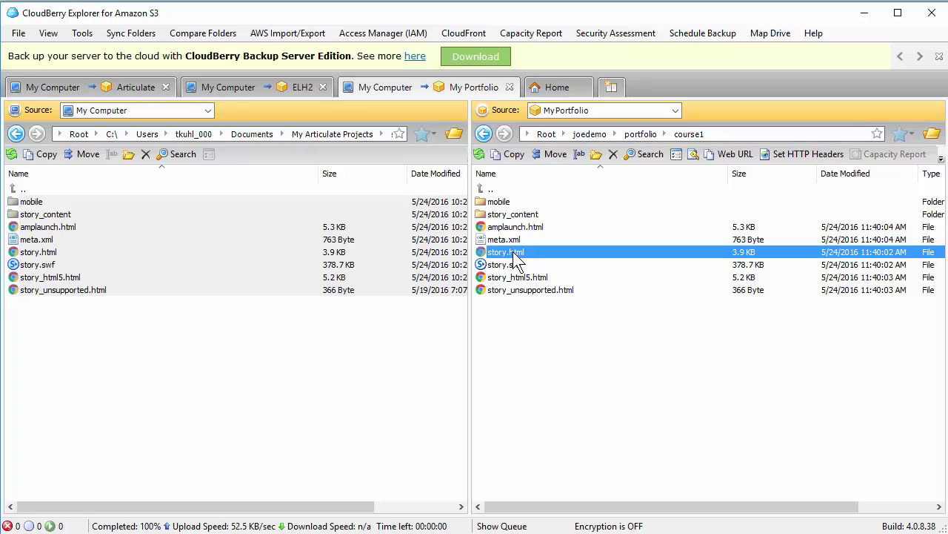
click(736, 155)
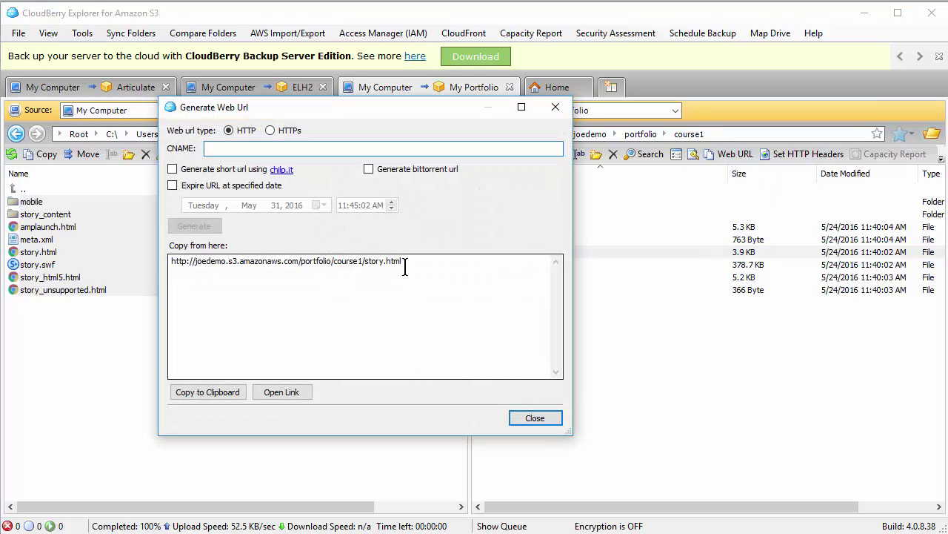
click(535, 418)
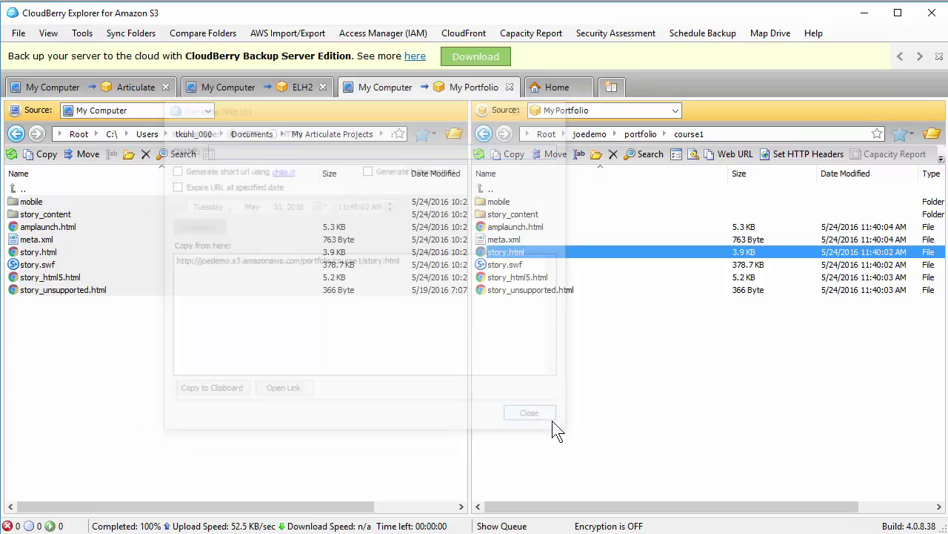
click(504, 278)
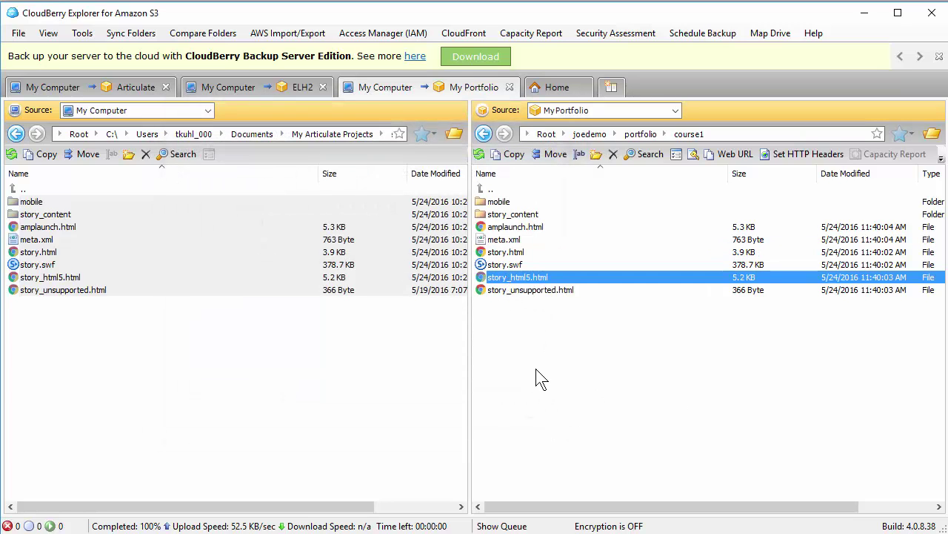